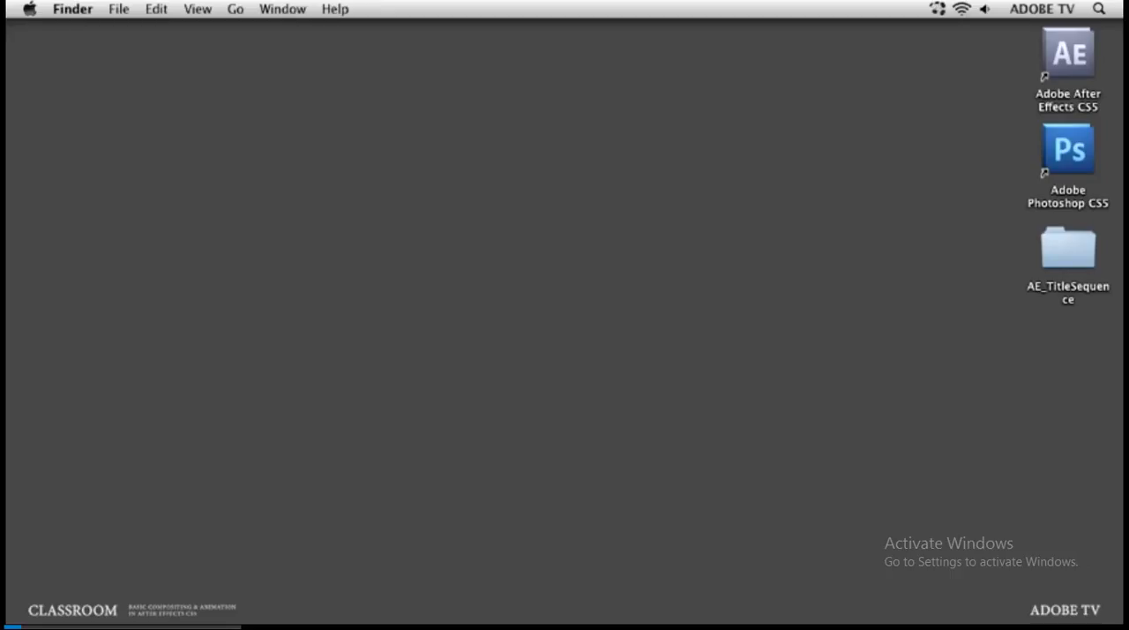
# Step: Open the lesson03.aep project from the AE Lessons folder inside AE_TitleSequence
pyautogui.doubleClick(1069, 251)
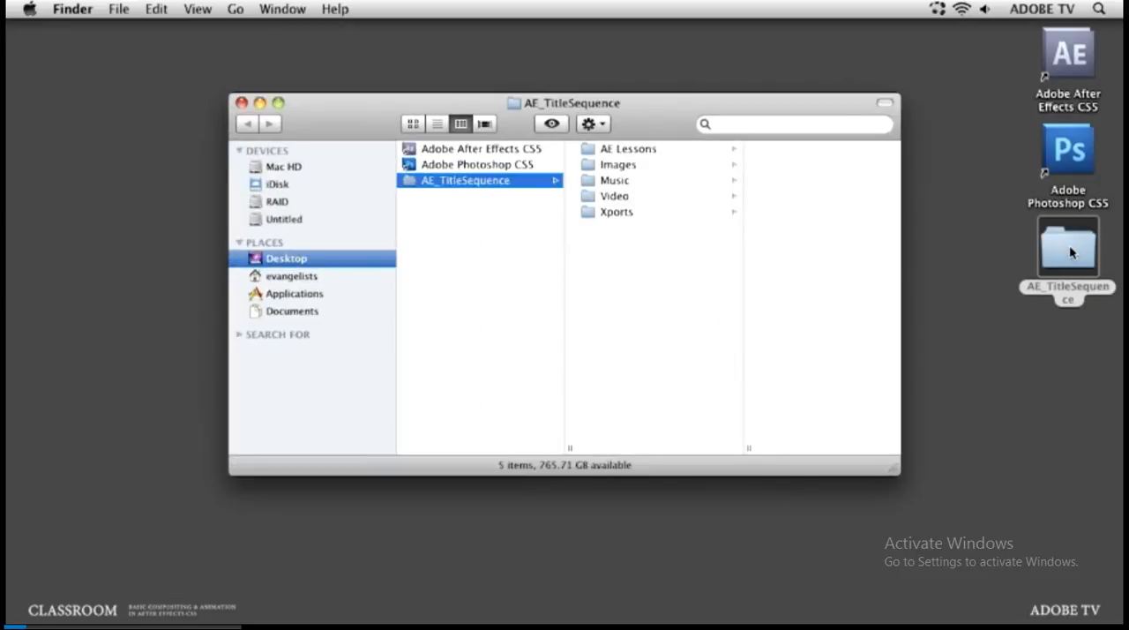
pyautogui.click(643, 155)
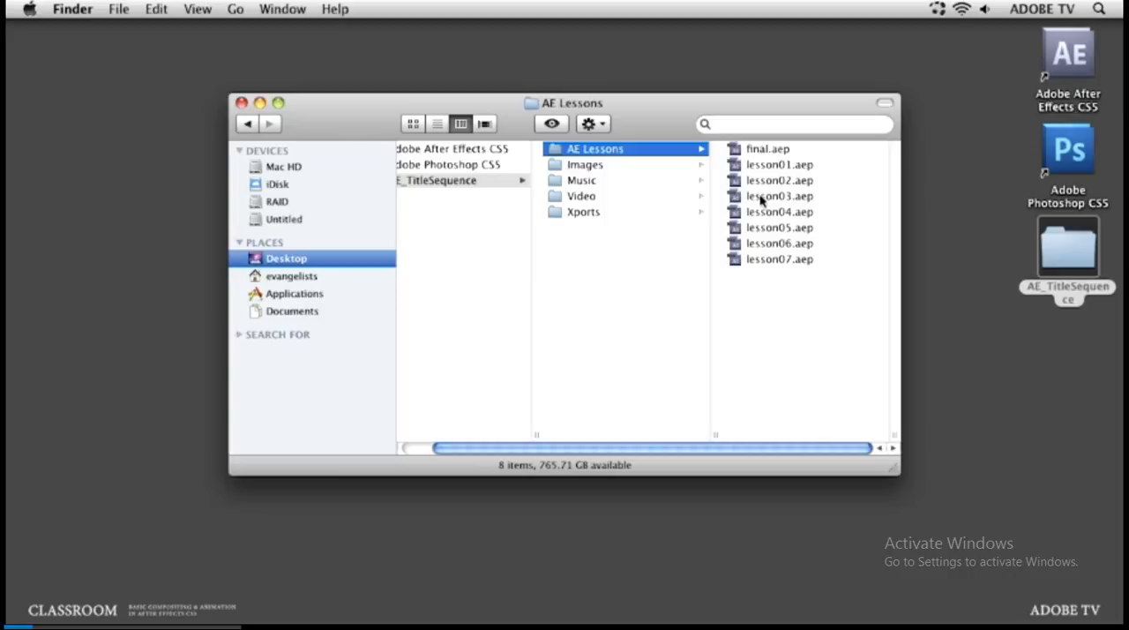
pyautogui.doubleClick(759, 196)
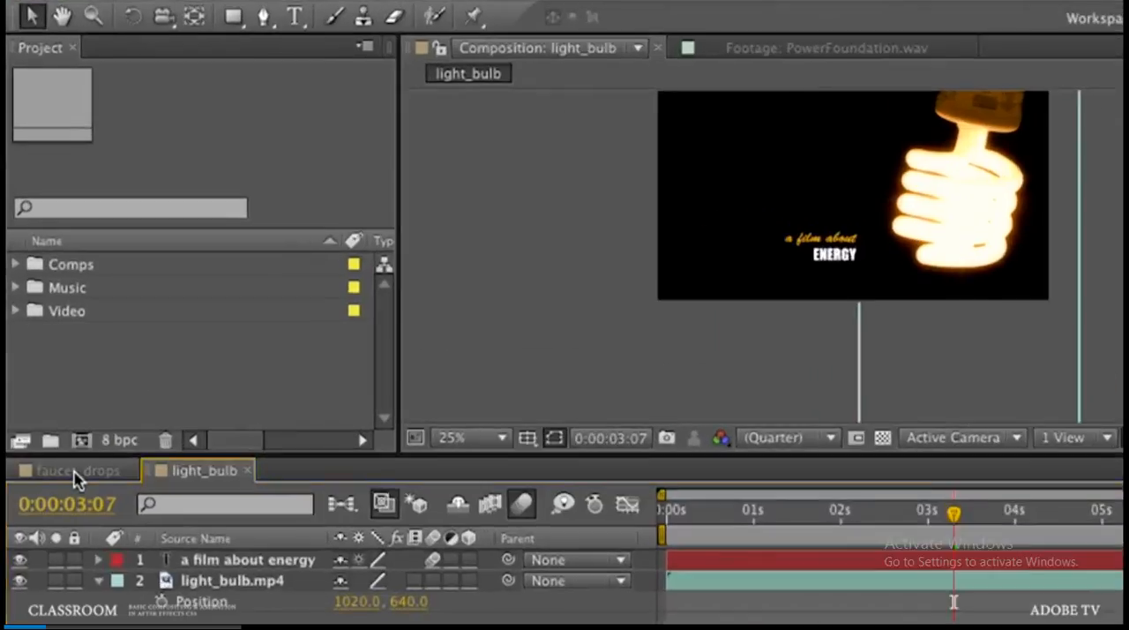
# Step: In the faucet_drops composition, apply the Perspective effect Drop Shadow to the "earth pictures presents" text layer
pyautogui.click(58, 368)
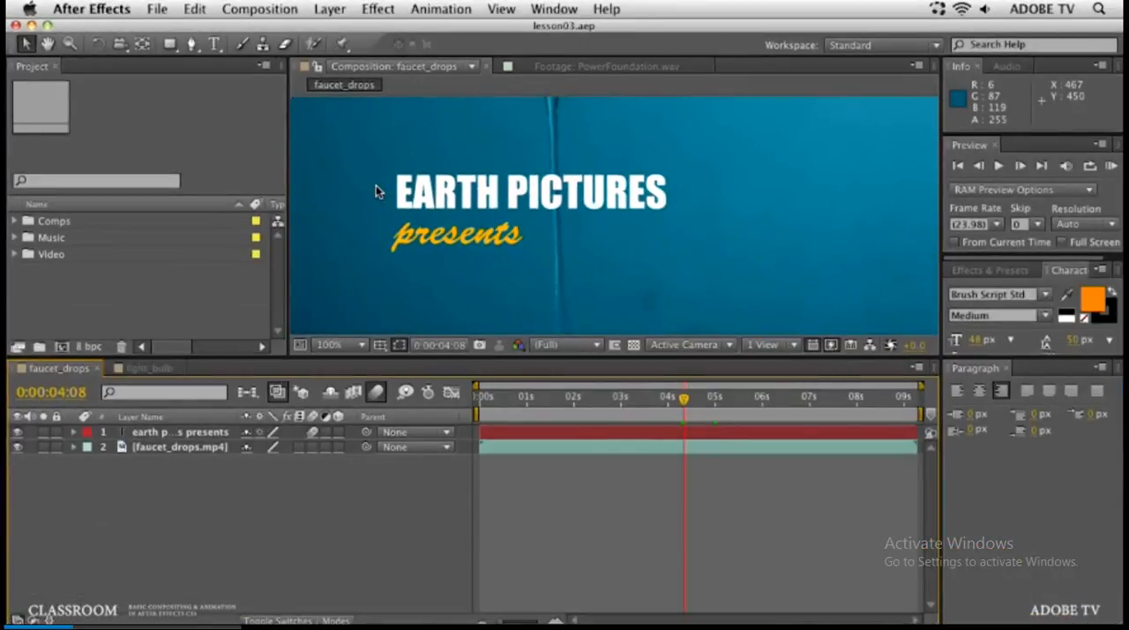
pyautogui.press('h')
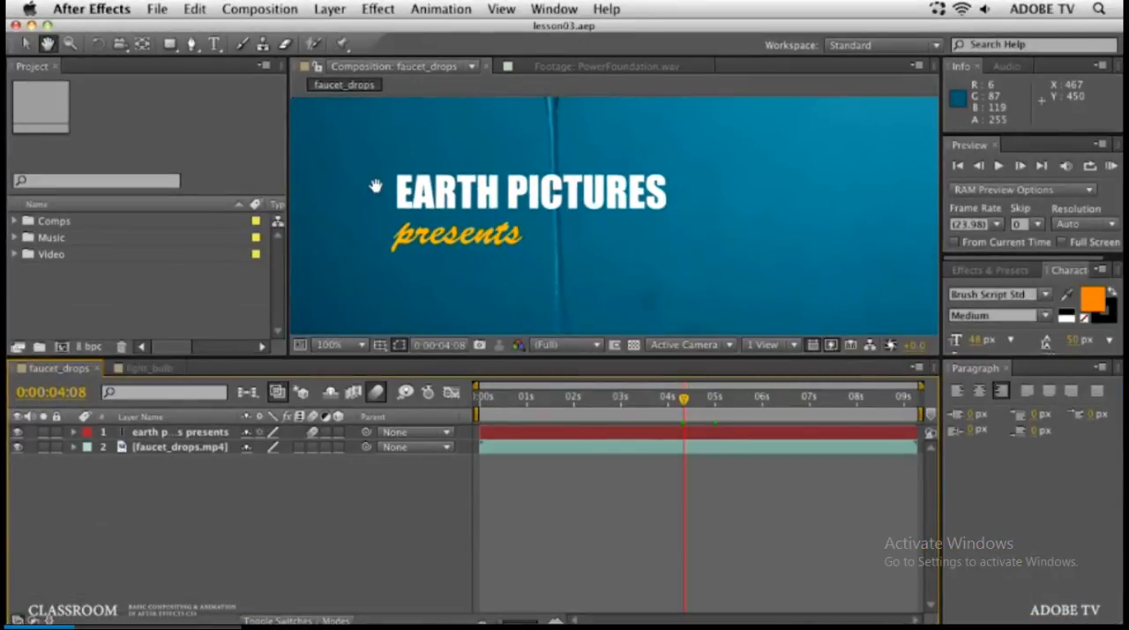
pyautogui.moveTo(375, 185); pyautogui.dragTo(393, 201)
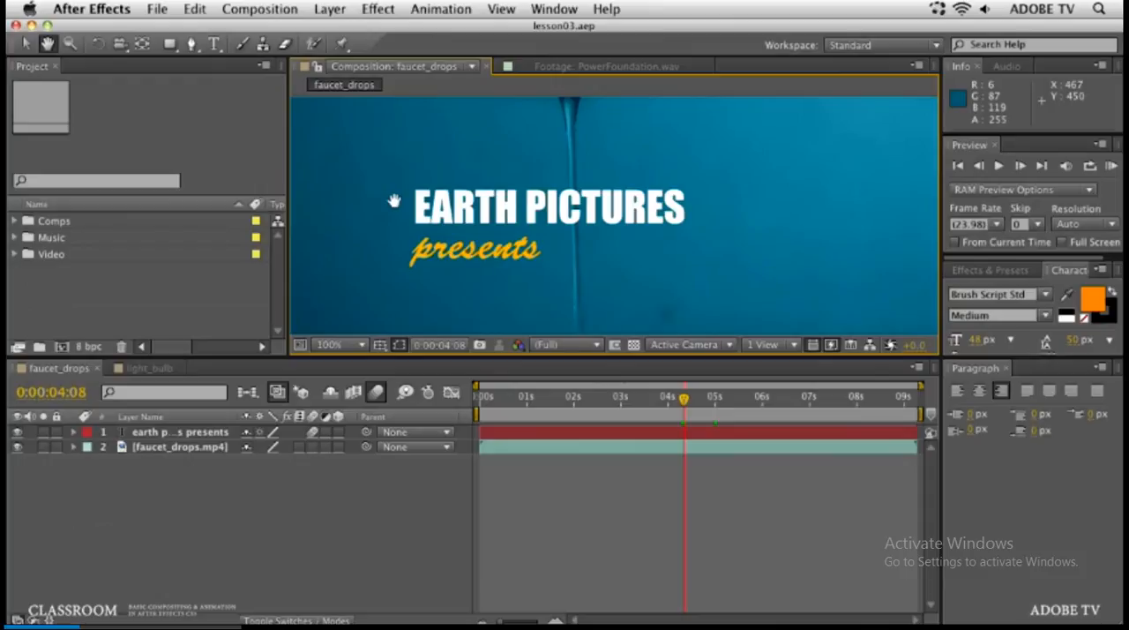
pyautogui.press('v')
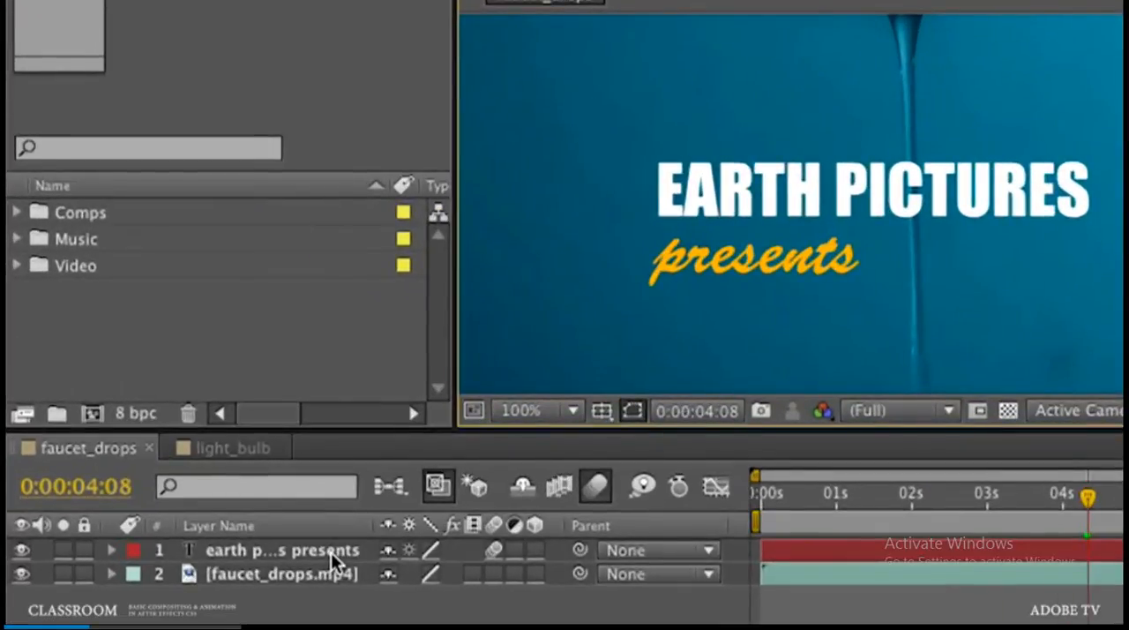
pyautogui.click(331, 552)
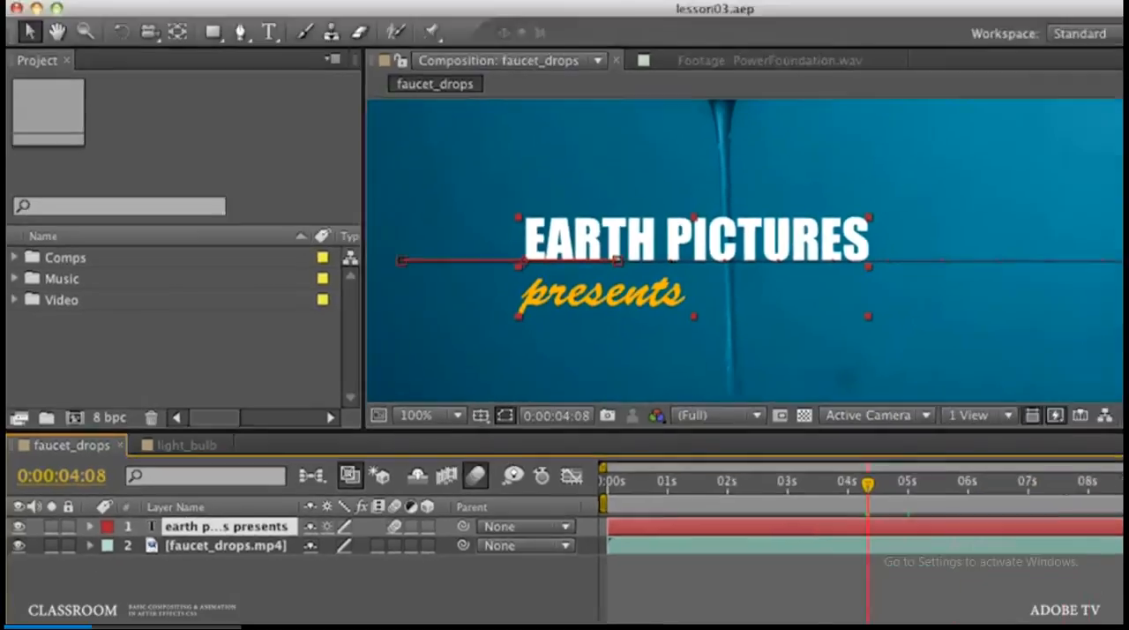
pyautogui.click(450, 14)
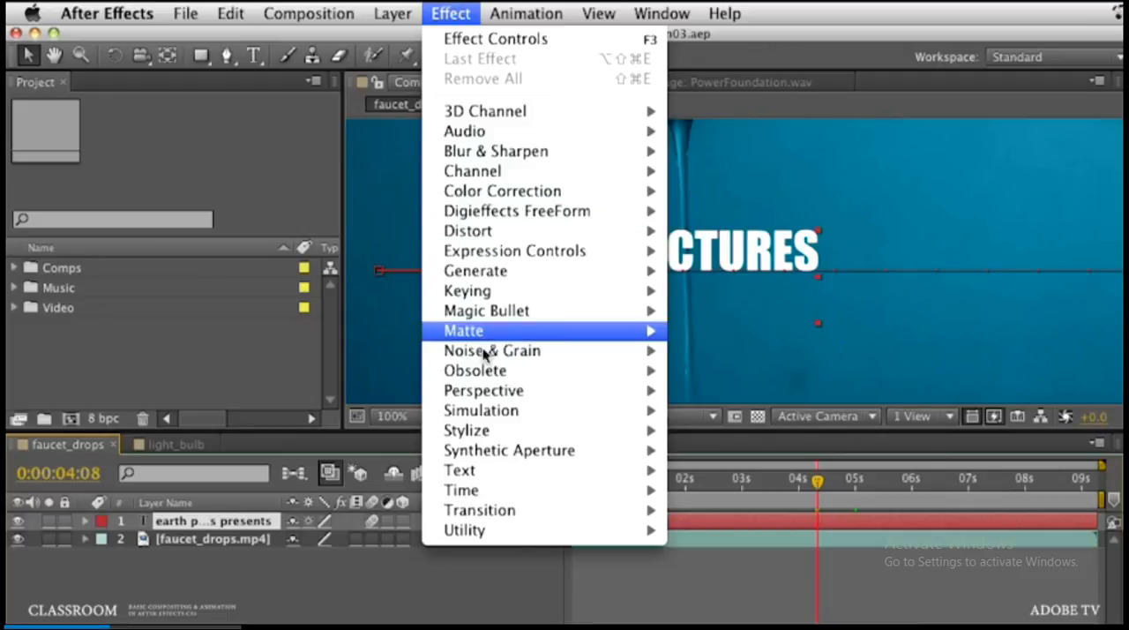
pyautogui.moveTo(483, 390)
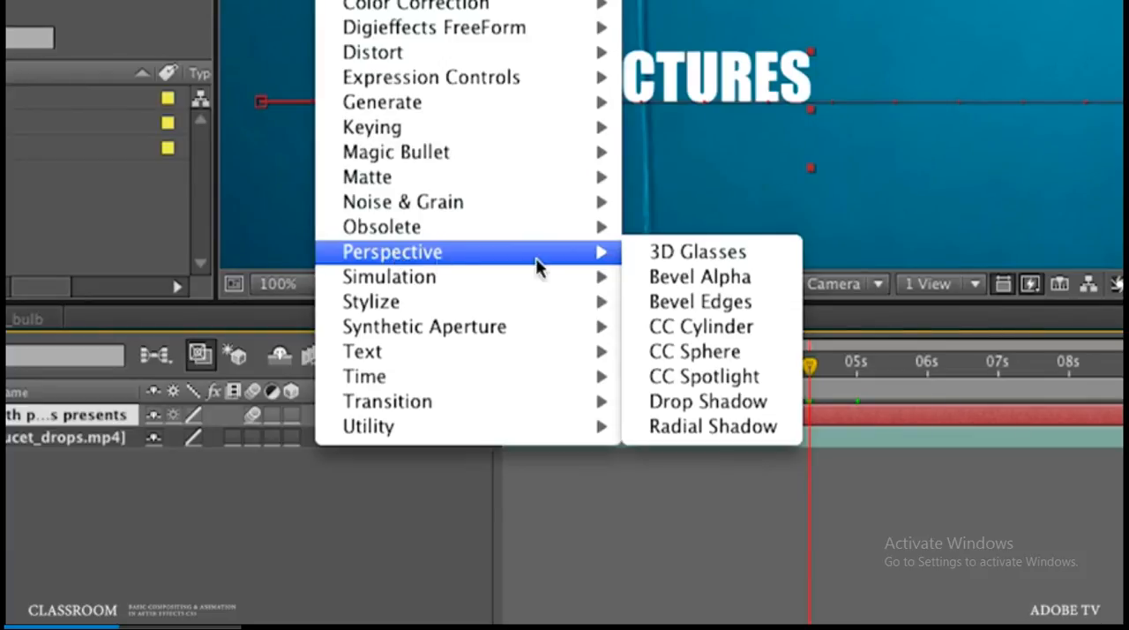
pyautogui.click(708, 401)
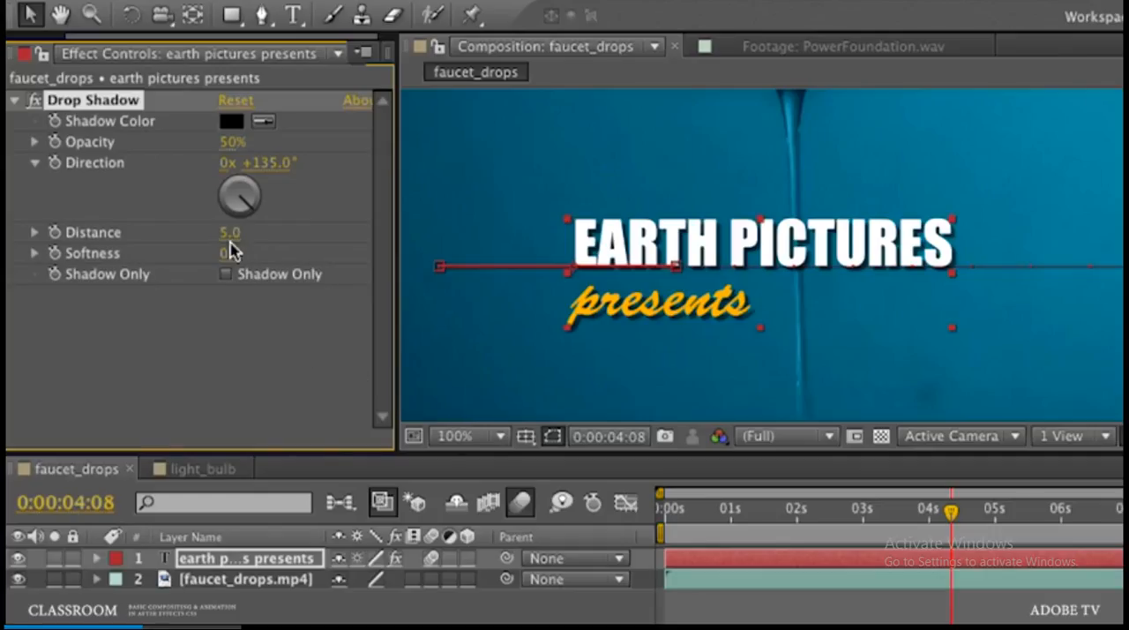
# Step: Try a Drop Shadow distance of 28 on the title text, and undo the change
pyautogui.moveTo(226, 238); pyautogui.dragTo(246, 264)
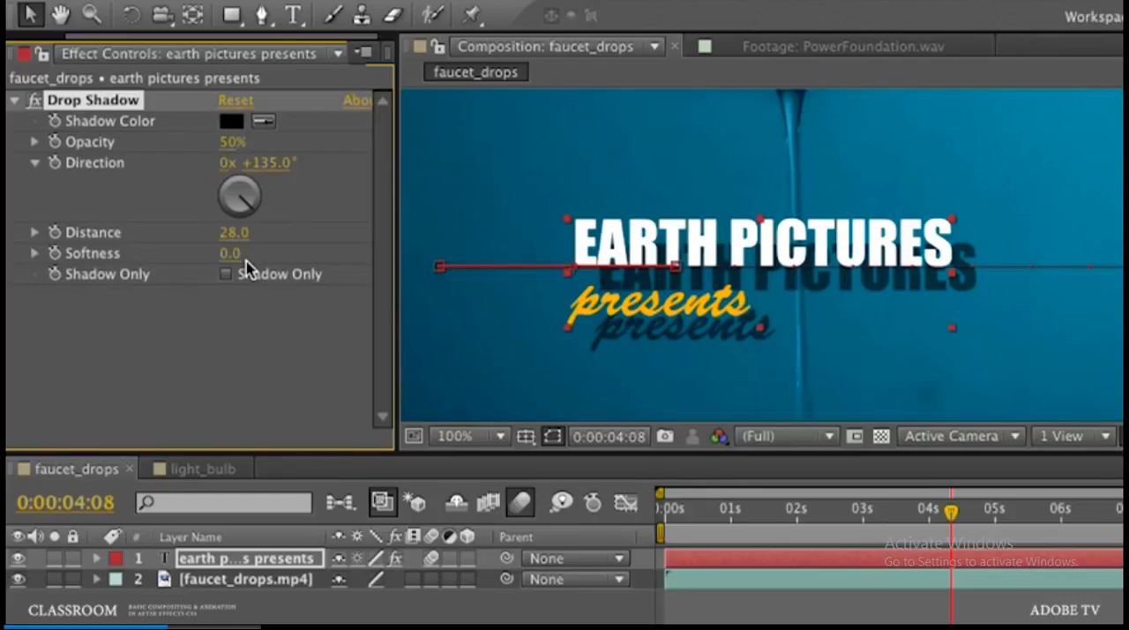
pyautogui.hotkey('ctrl', 'z')
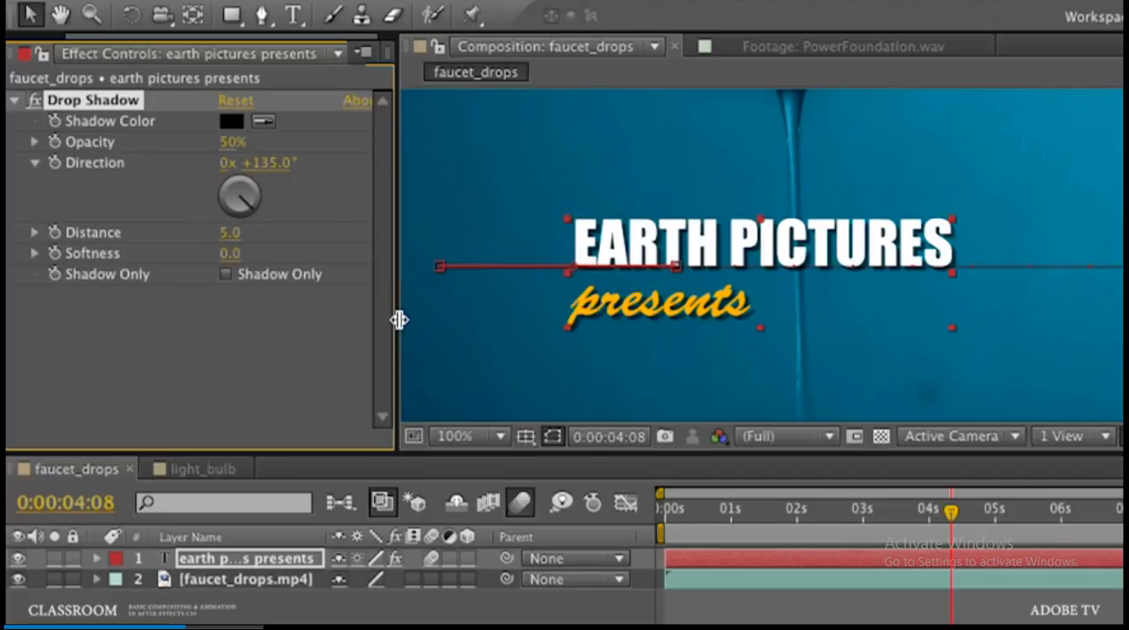
# Step: Create a new composition from recycle_bin.mp4 in the Video folder and file it in the Comps folder
pyautogui.moveTo(399, 320); pyautogui.dragTo(500, 320)
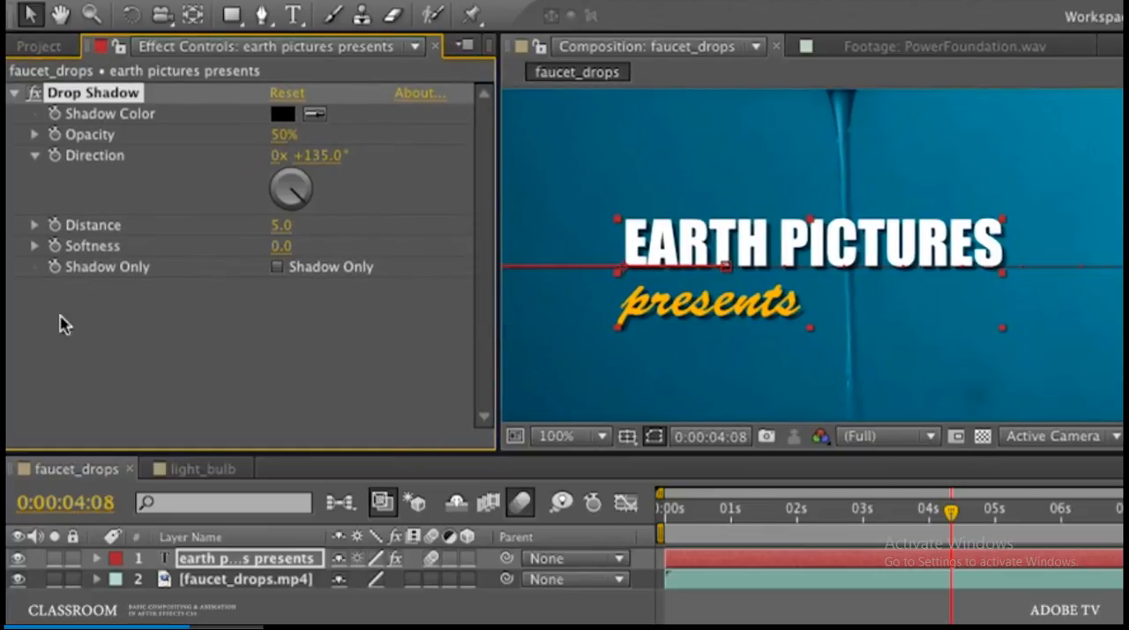
pyautogui.click(40, 46)
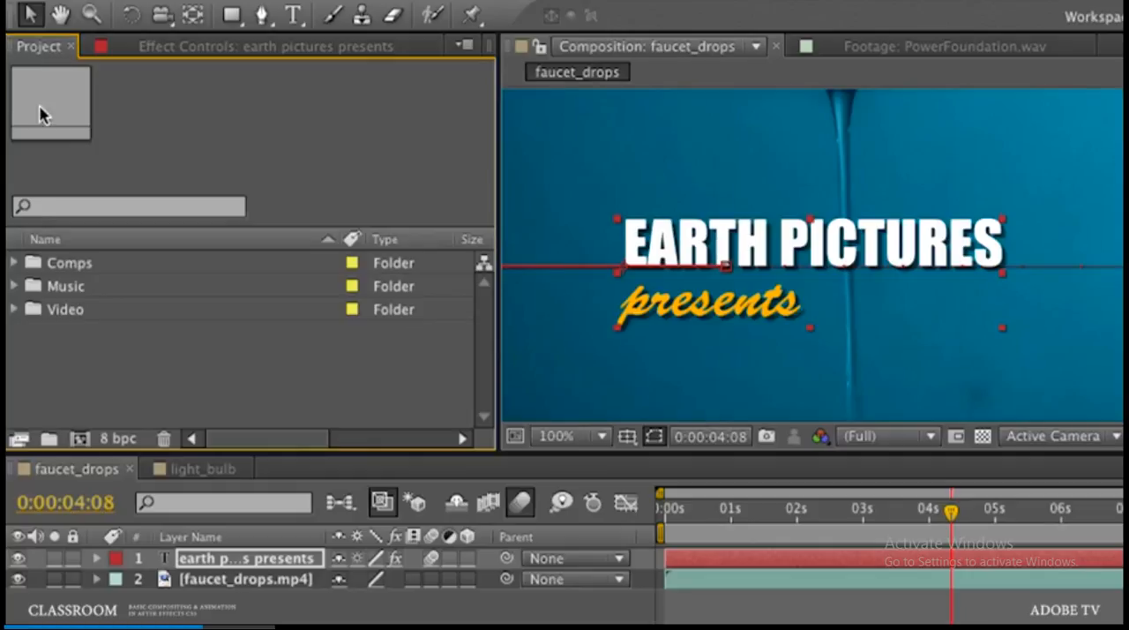
pyautogui.click(14, 309)
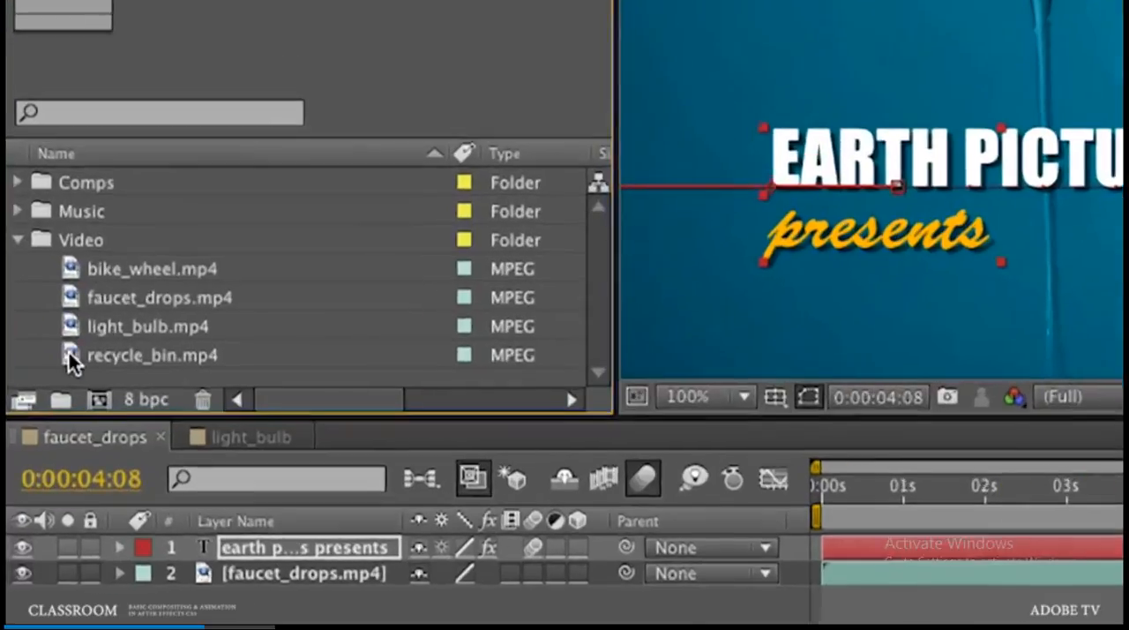
pyautogui.click(58, 403)
pyautogui.press('Return')
pyautogui.moveTo(94, 364); pyautogui.dragTo(106, 393)
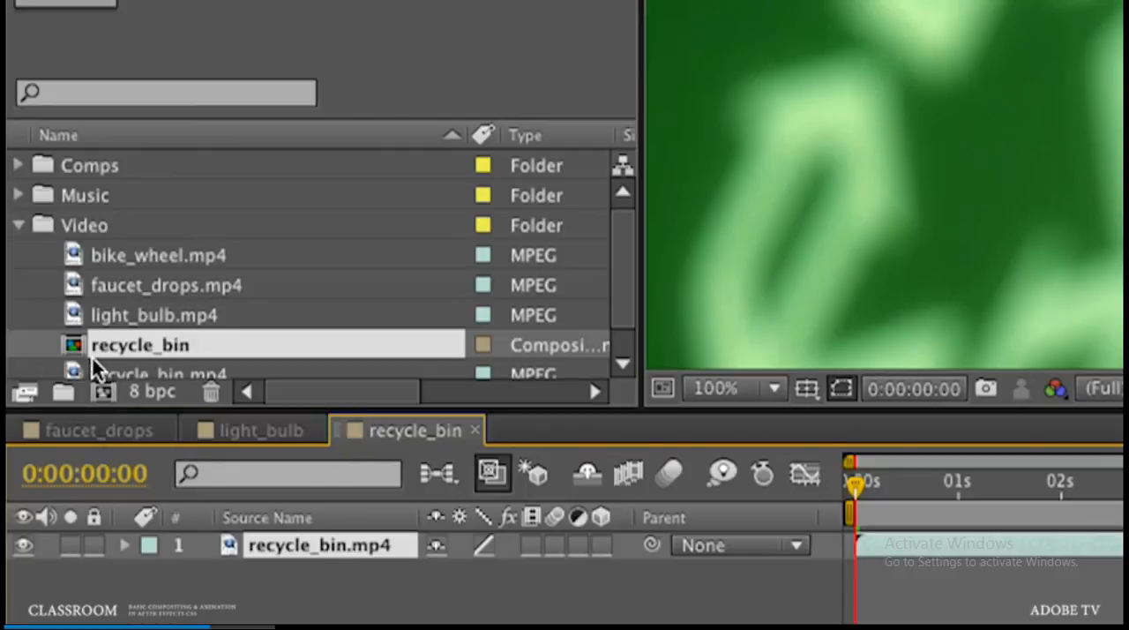
pyautogui.moveTo(77, 344); pyautogui.dragTo(105, 168)
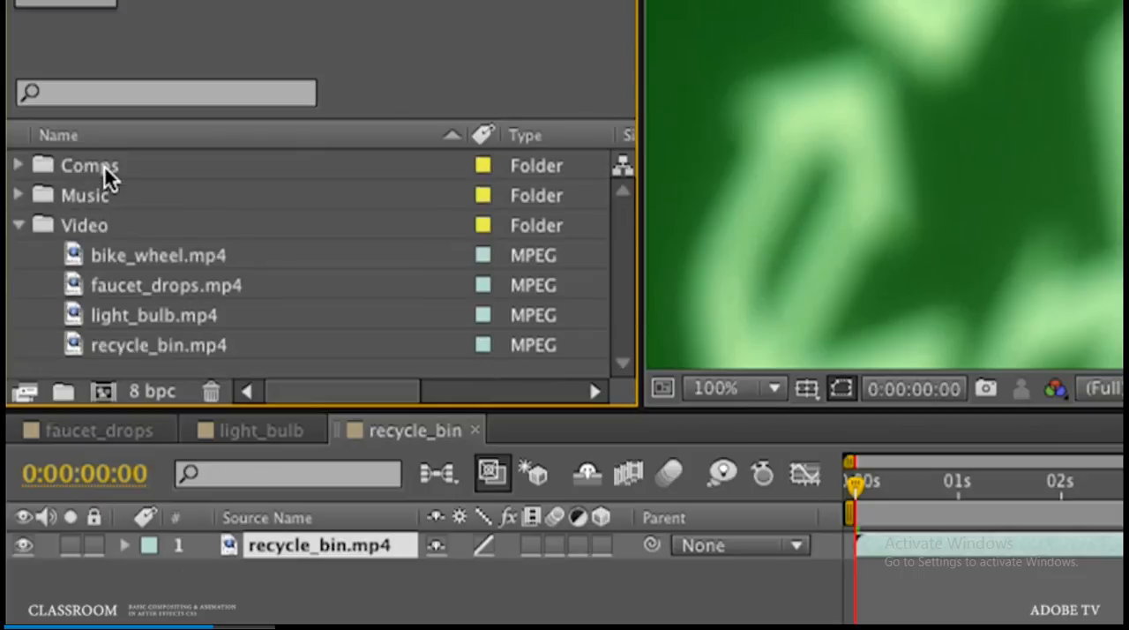
pyautogui.click(19, 227)
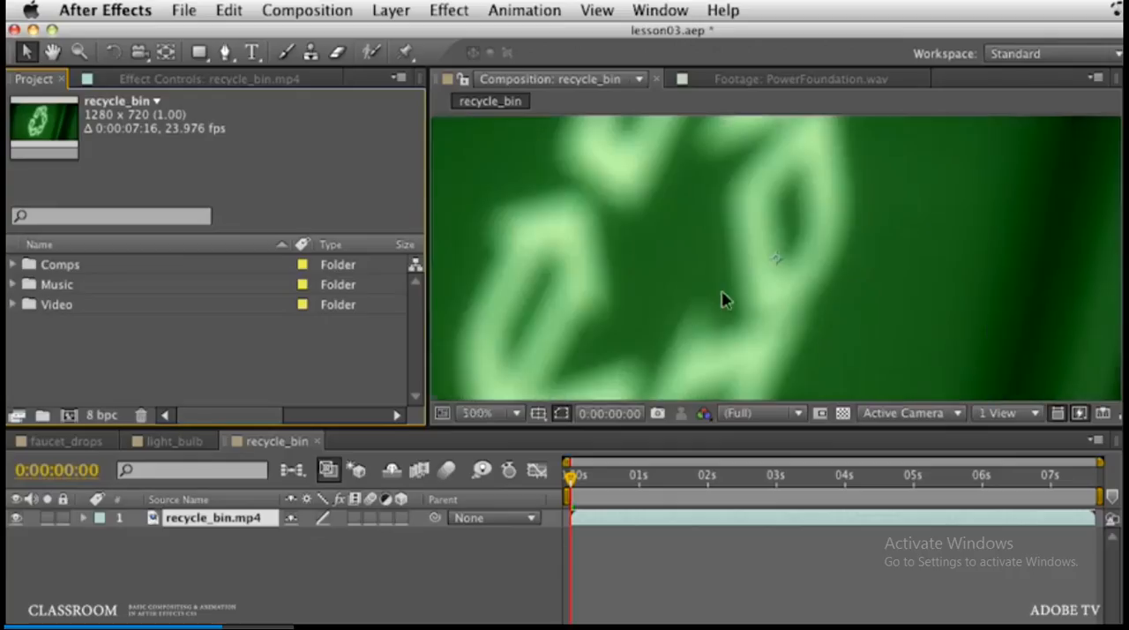
# Step: Draw a rectangular mask on the recycle_bin.mp4 layer, covering about the right quarter of the frame and extending slightly past its edges
pyautogui.scroll(-6, 723, 297)
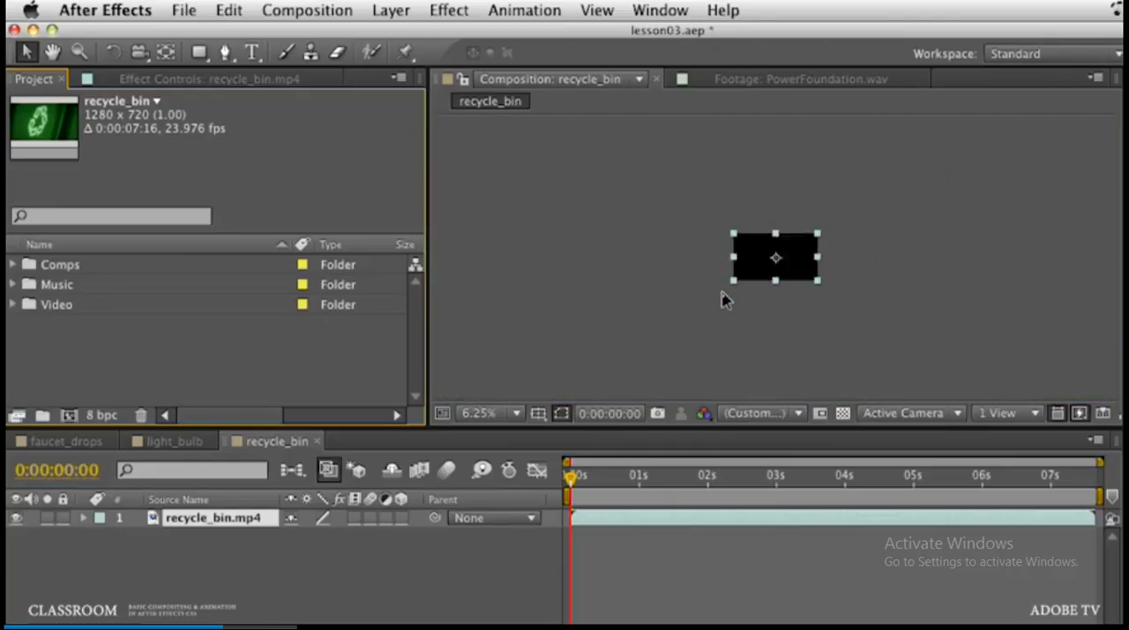
pyautogui.scroll(4, 719, 297)
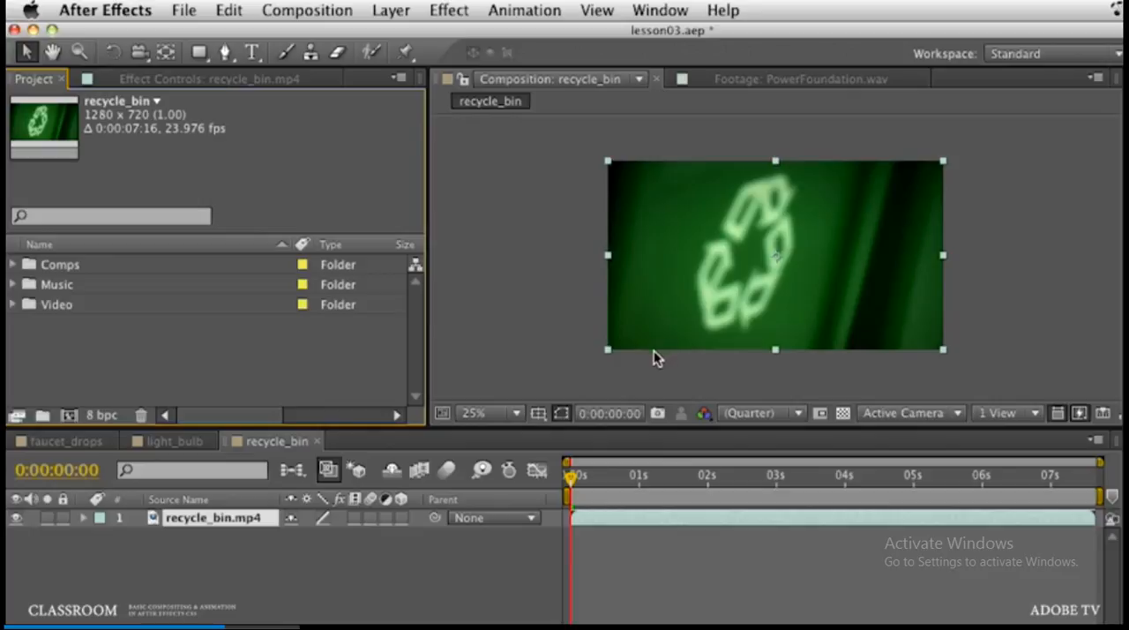
pyautogui.click(516, 414)
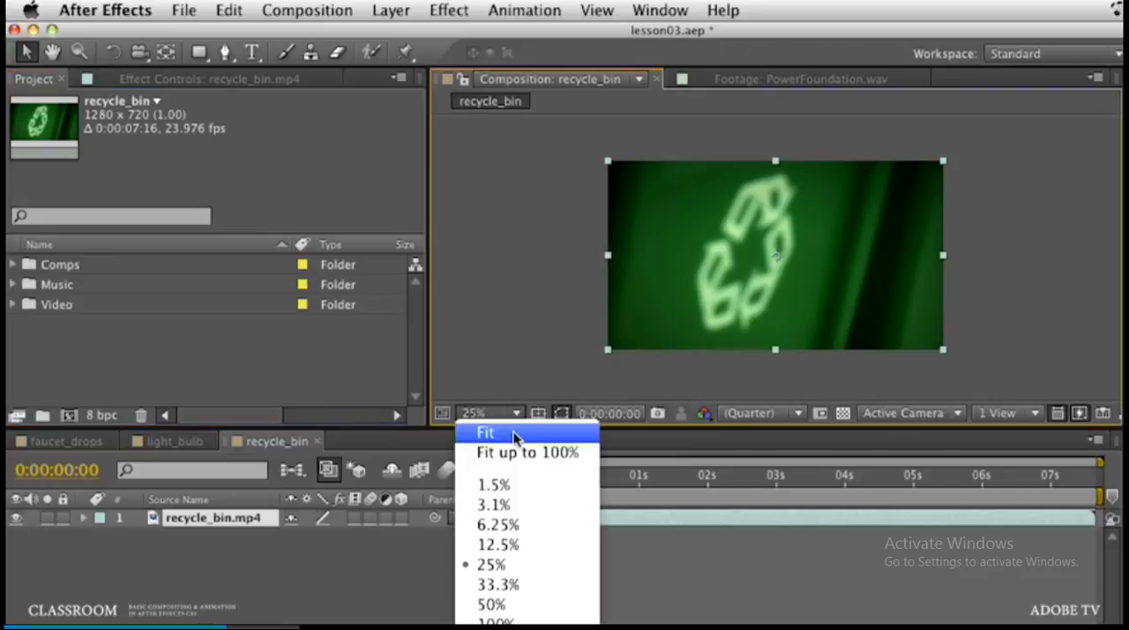
pyautogui.click(515, 435)
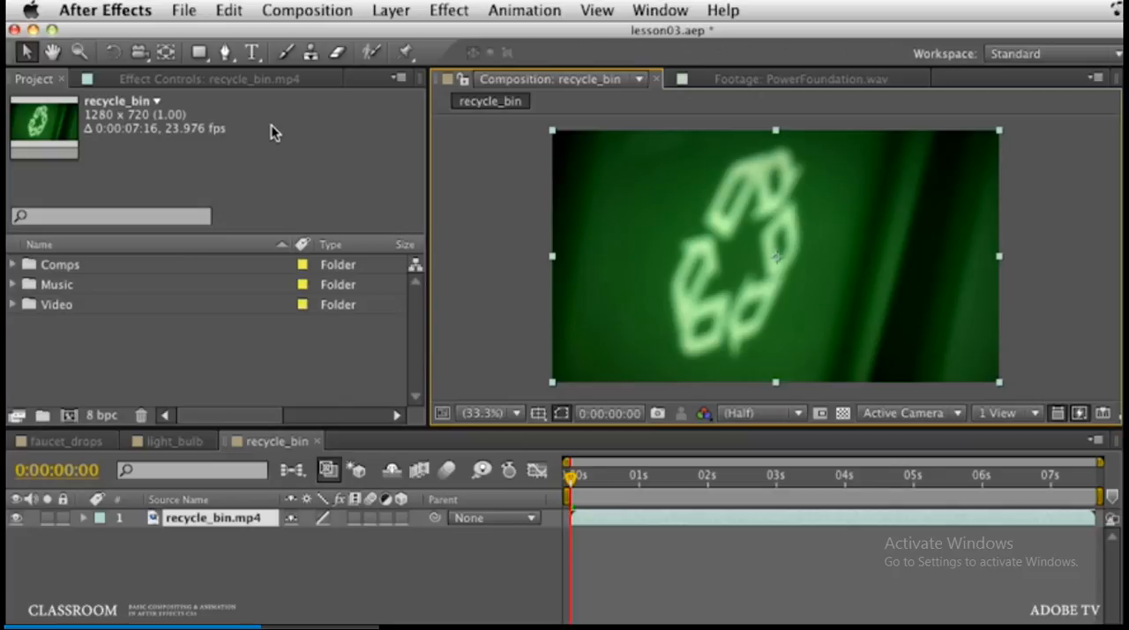
pyautogui.click(201, 53)
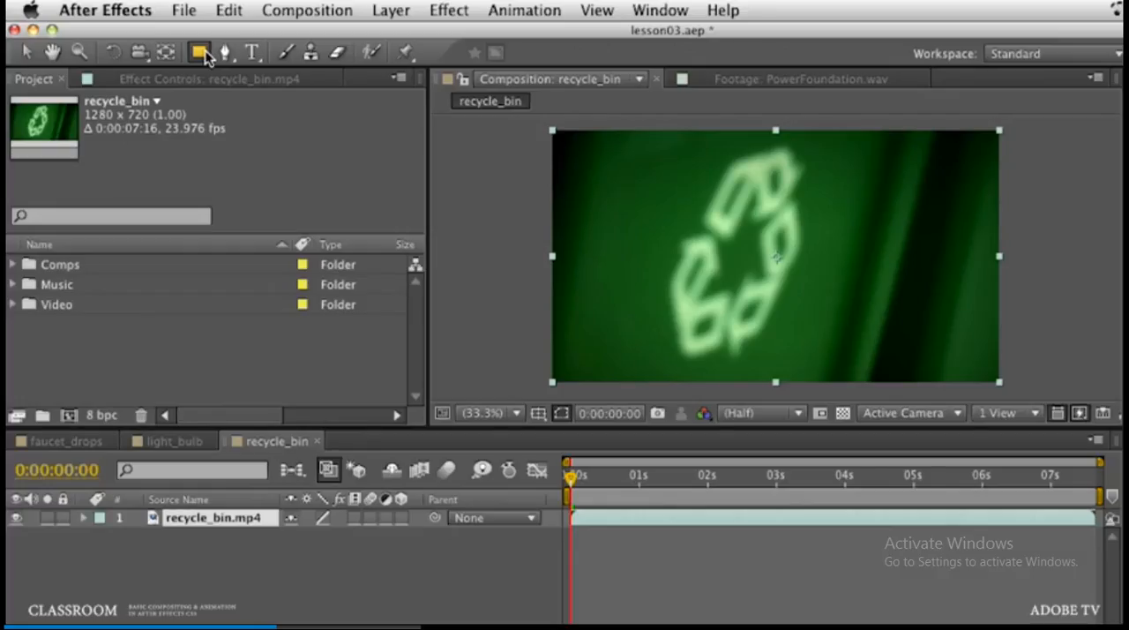
pyautogui.click(201, 53)
pyautogui.moveTo(1012, 125); pyautogui.dragTo(881, 390)
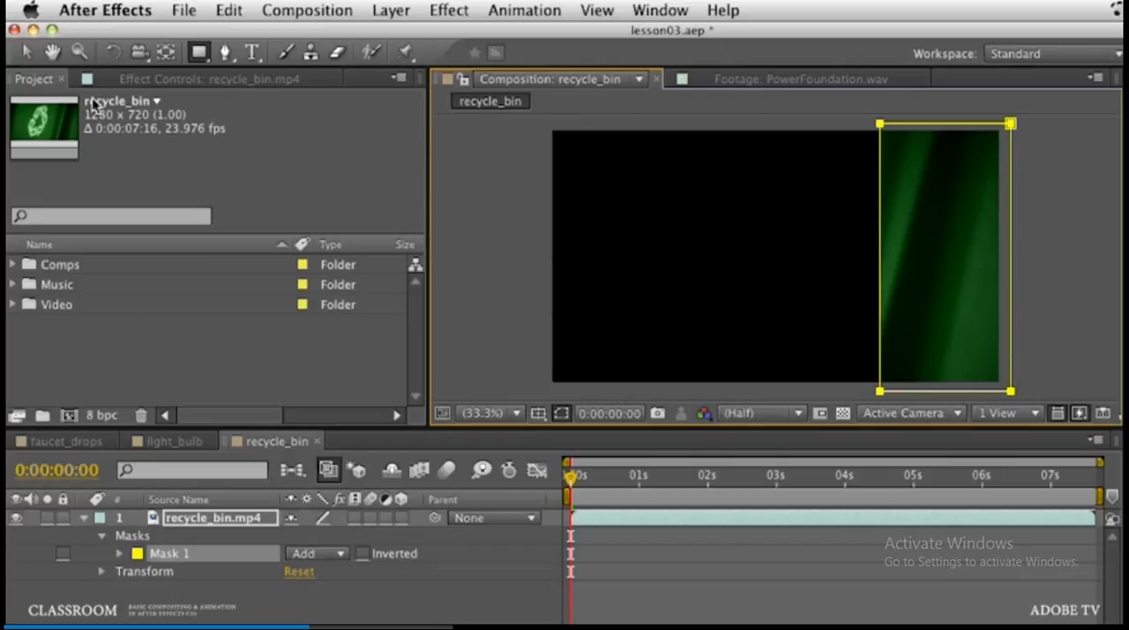
# Step: Slant Mask 1 into a parallelogram by moving its two upper corner points to the right
pyautogui.click(21, 54)
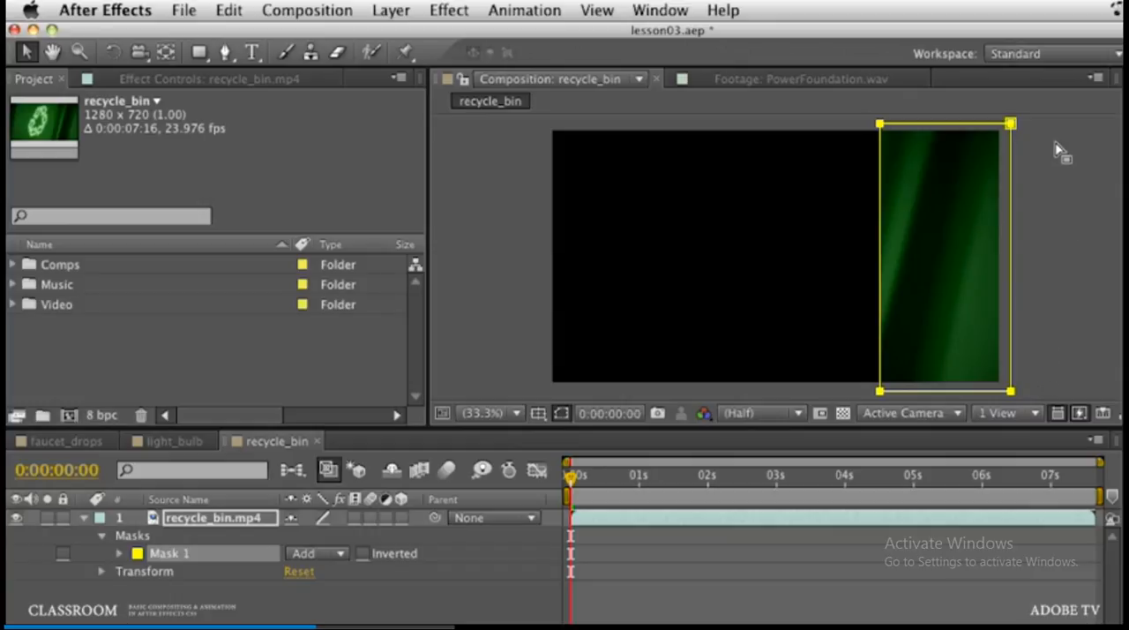
pyautogui.moveTo(1057, 139); pyautogui.dragTo(849, 118)
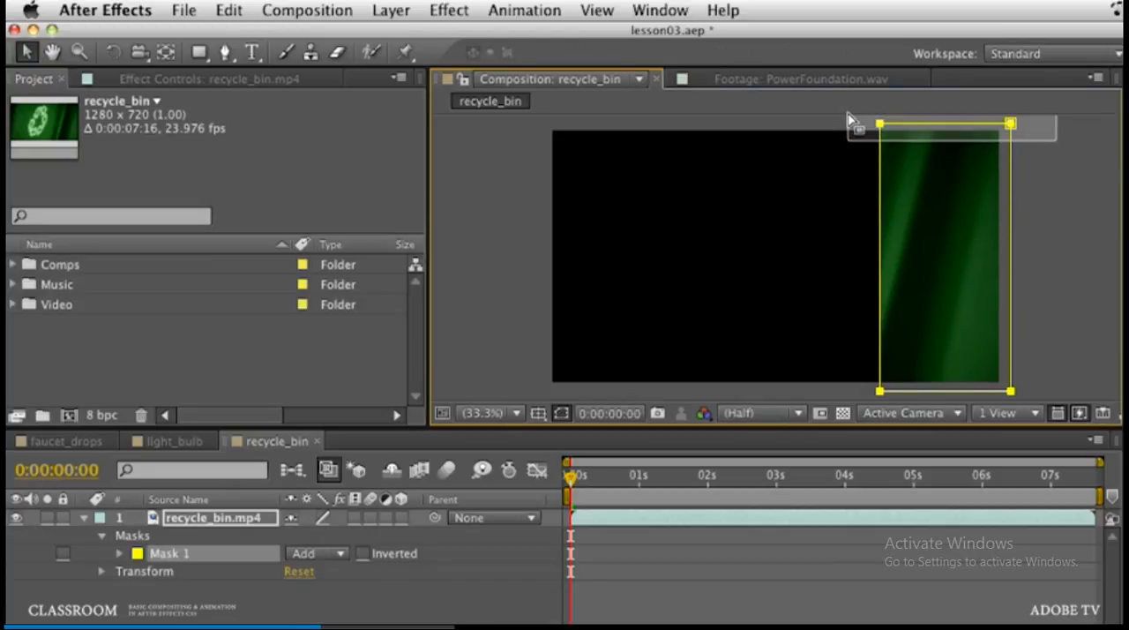
pyautogui.moveTo(849, 118); pyautogui.dragTo(851, 119)
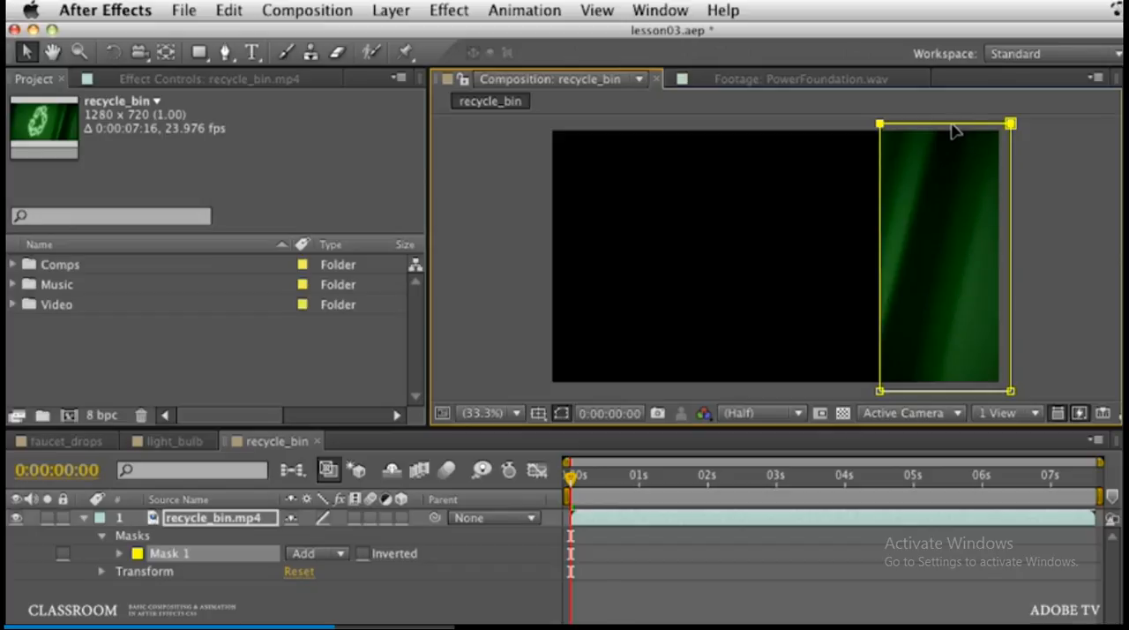
pyautogui.moveTo(951, 125); pyautogui.dragTo(1022, 132)
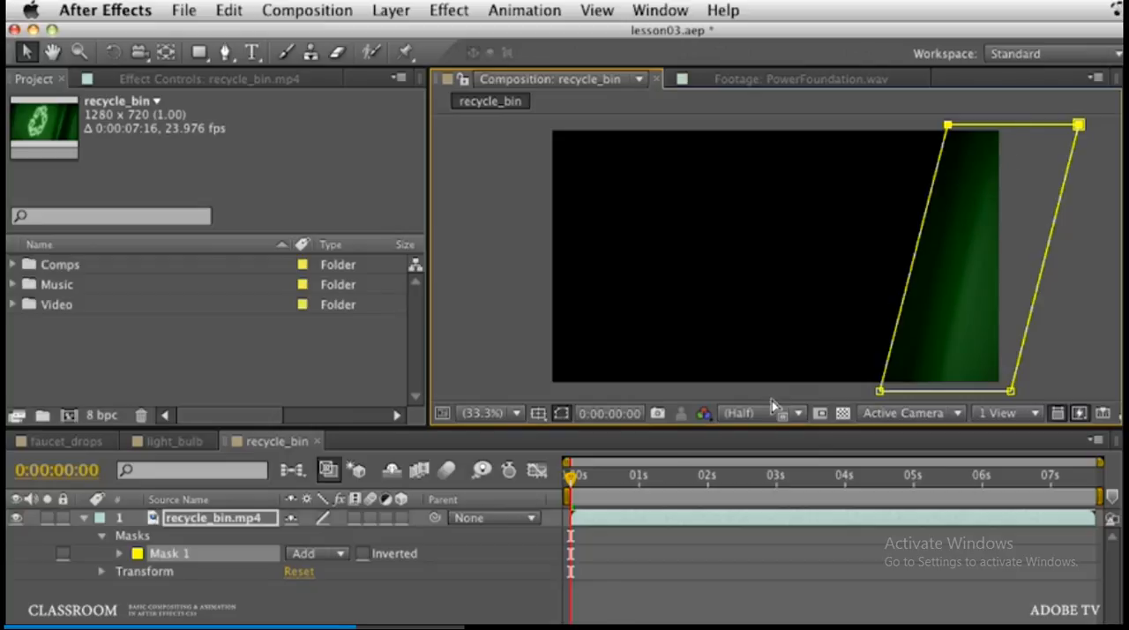
# Step: Duplicate Mask 1 and nudge the copy left until its right edge only slightly overlaps the original's left edge
pyautogui.click(169, 554)
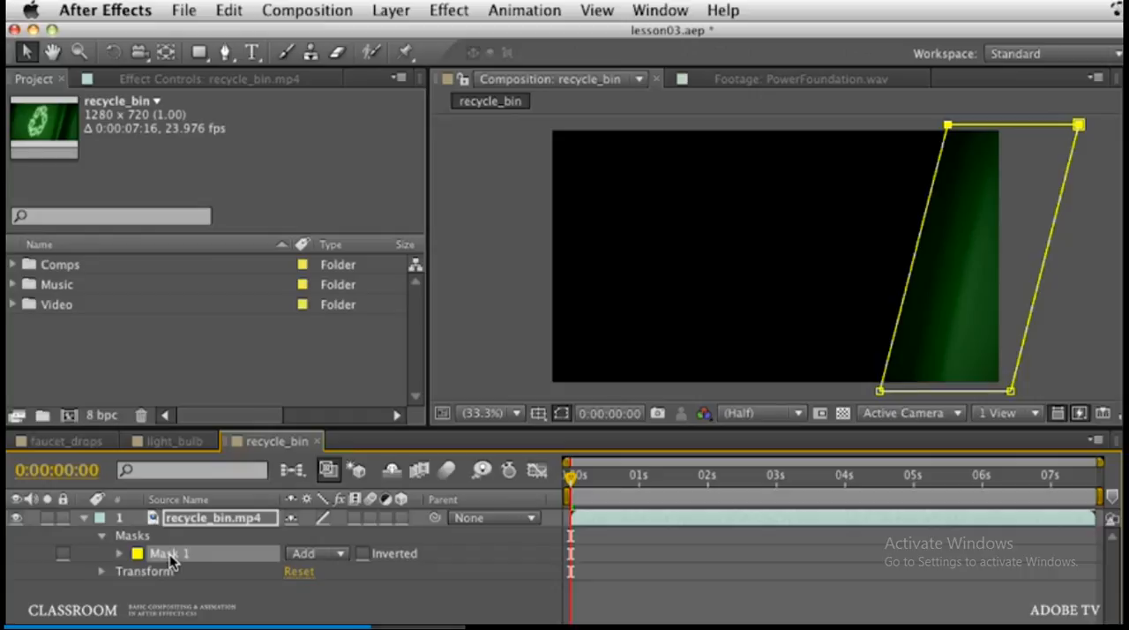
pyautogui.press('super+d')
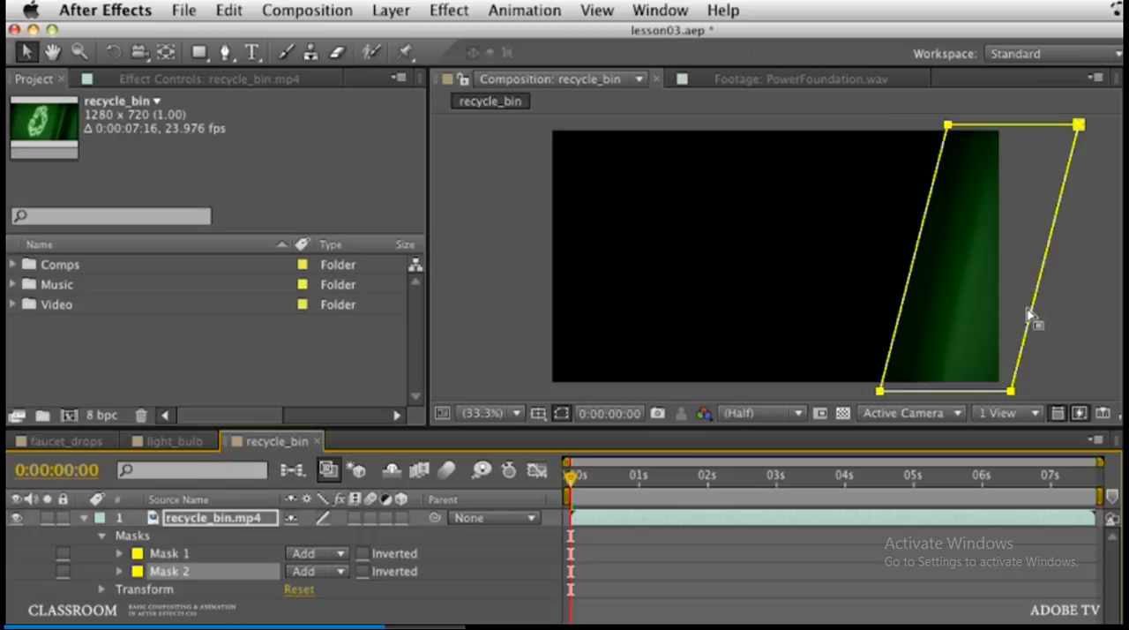
pyautogui.moveTo(1029, 308); pyautogui.dragTo(1027, 309)
pyautogui.press('Left')
pyautogui.press('Left')
pyautogui.press('Left')
pyautogui.press('Left')
pyautogui.press('Left')
pyautogui.press('Left')
pyautogui.press('Left')
pyautogui.press('Left')
pyautogui.press('Left')
pyautogui.press('Left')
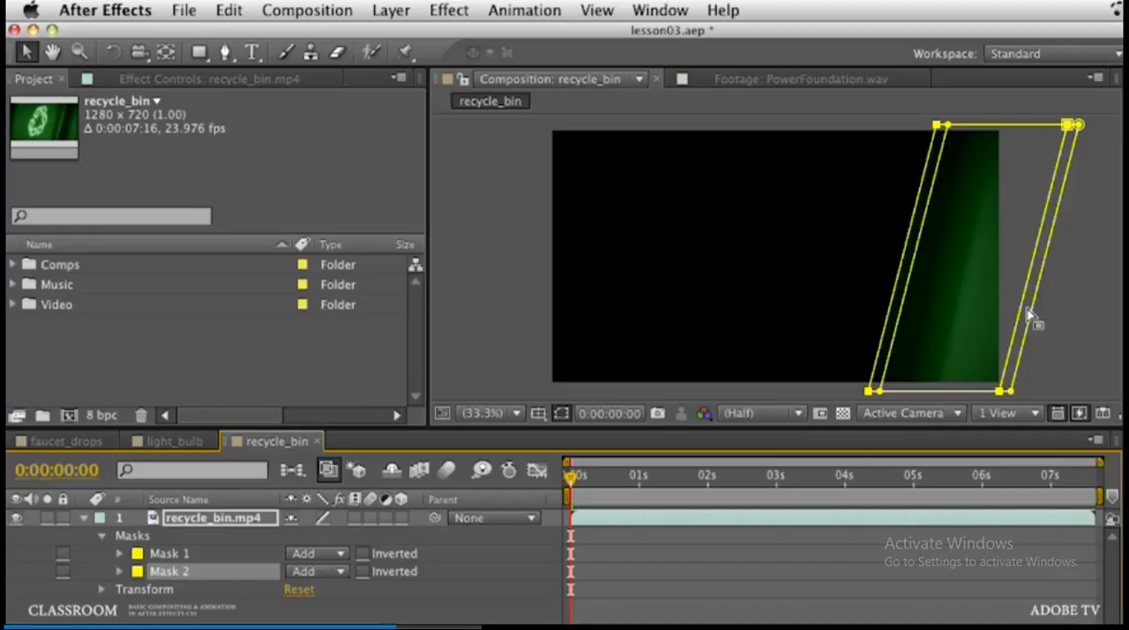
pyautogui.hotkey('shift', 'Left')
pyautogui.hotkey('shift', 'Left')
pyautogui.hotkey('shift', 'Left')
pyautogui.hotkey('shift', 'Left')
pyautogui.hotkey('shift', 'Left')
pyautogui.hotkey('shift', 'Left')
pyautogui.hotkey('shift', 'Left')
pyautogui.hotkey('shift', 'Left')
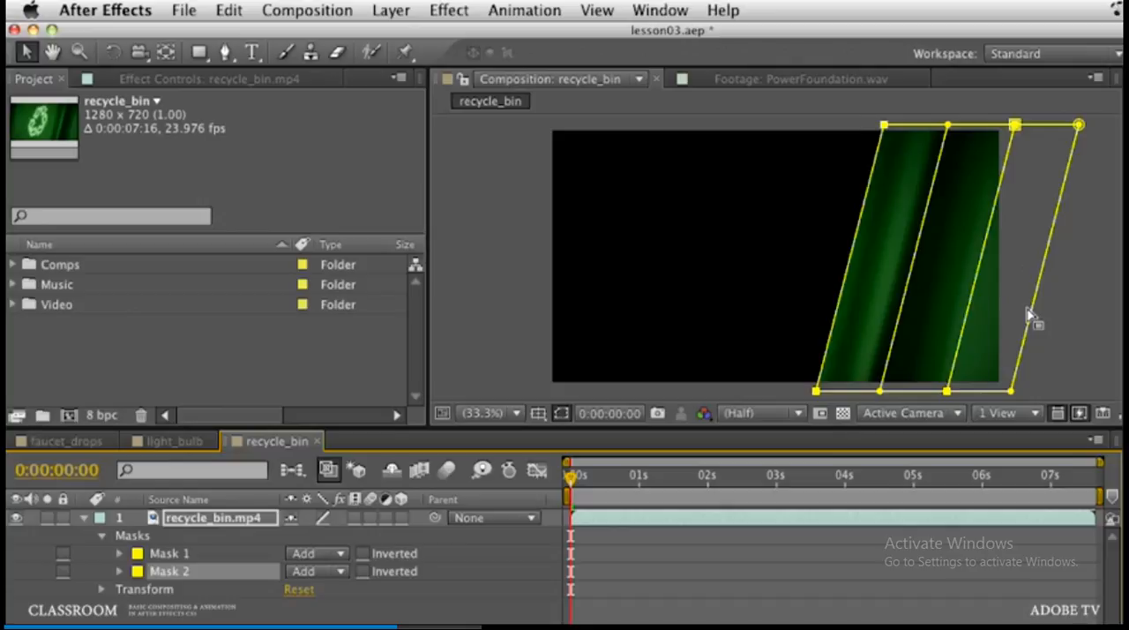
pyautogui.hotkey('shift', 'Left')
pyautogui.hotkey('shift', 'Left')
pyautogui.hotkey('shift', 'Left')
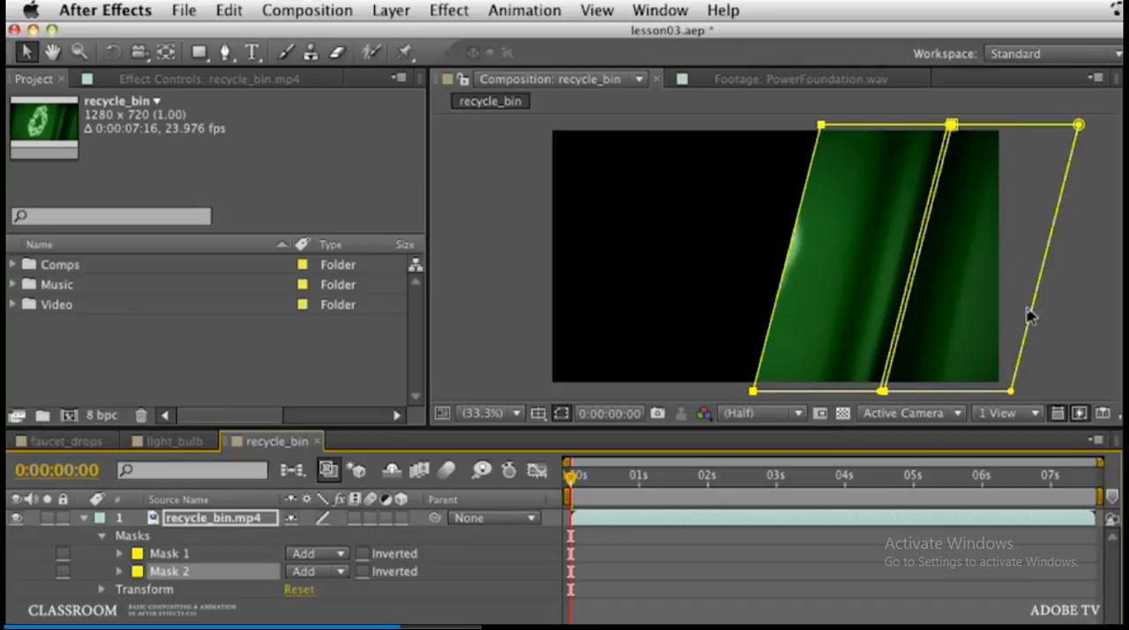
pyautogui.hotkey('shift', 'Right')
pyautogui.hotkey('shift', 'Left')
# Step: Duplicate Mask 2 and nudge the copy left until its right edge only slightly overlaps Mask 2's left edge
pyautogui.press('super+d')
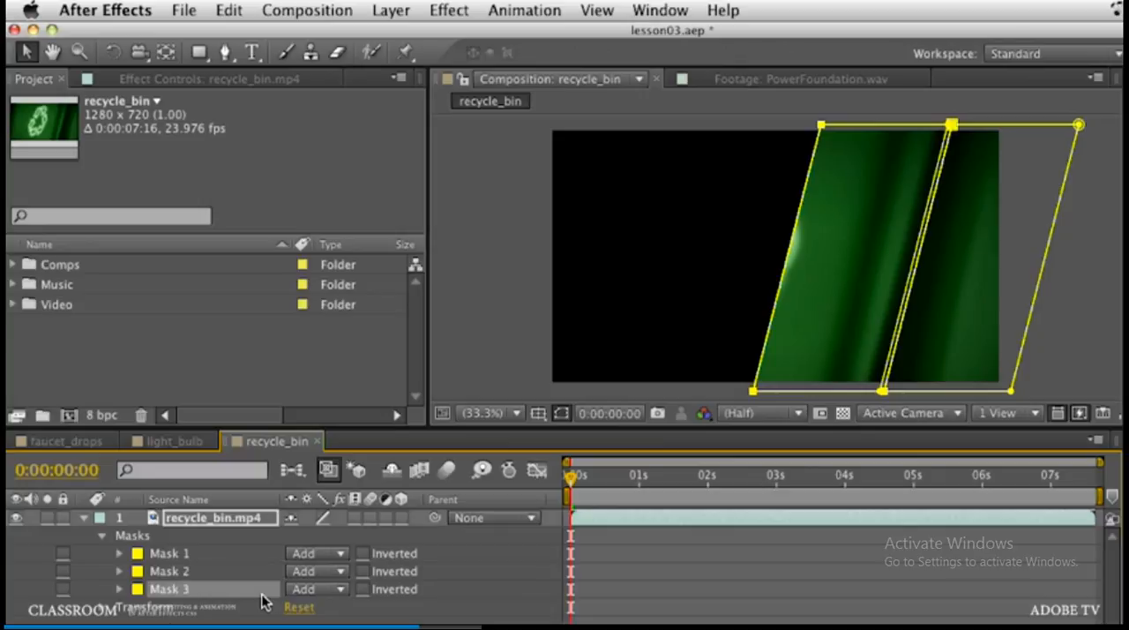
pyautogui.hotkey('shift', 'Left')
pyautogui.hotkey('shift', 'Left')
pyautogui.hotkey('shift', 'Left')
pyautogui.hotkey('shift', 'Left')
pyautogui.hotkey('shift', 'Left')
pyautogui.hotkey('shift', 'Left')
pyautogui.hotkey('shift', 'Left')
pyautogui.hotkey('shift', 'Left')
pyautogui.hotkey('shift', 'Left')
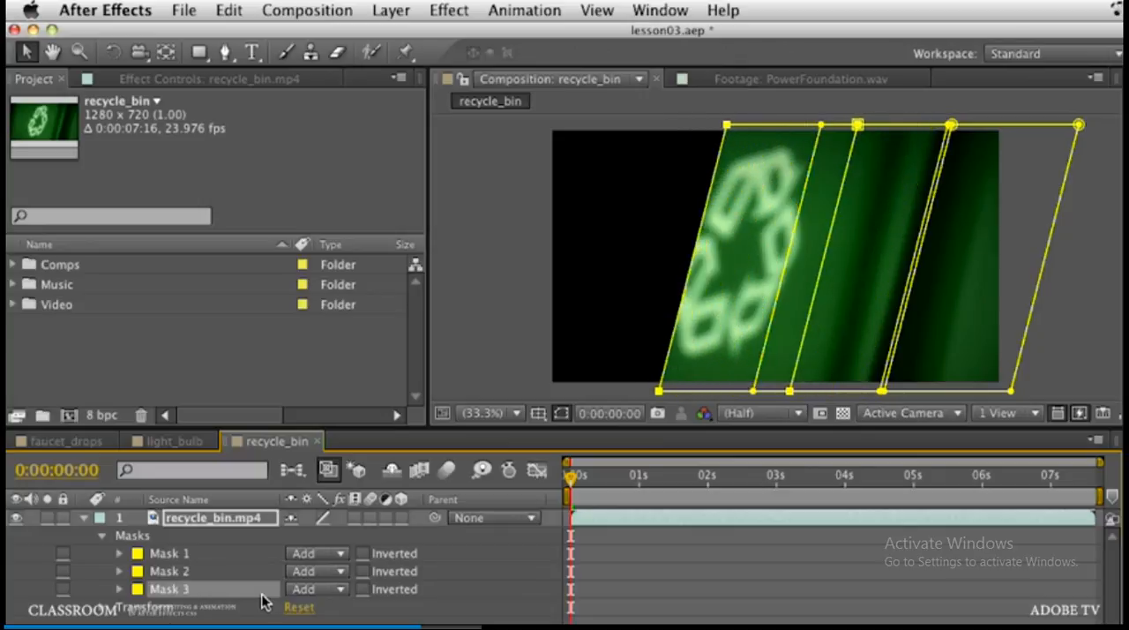
pyautogui.hotkey('shift', 'Left')
pyautogui.hotkey('shift', 'Left')
pyautogui.hotkey('shift', 'Left')
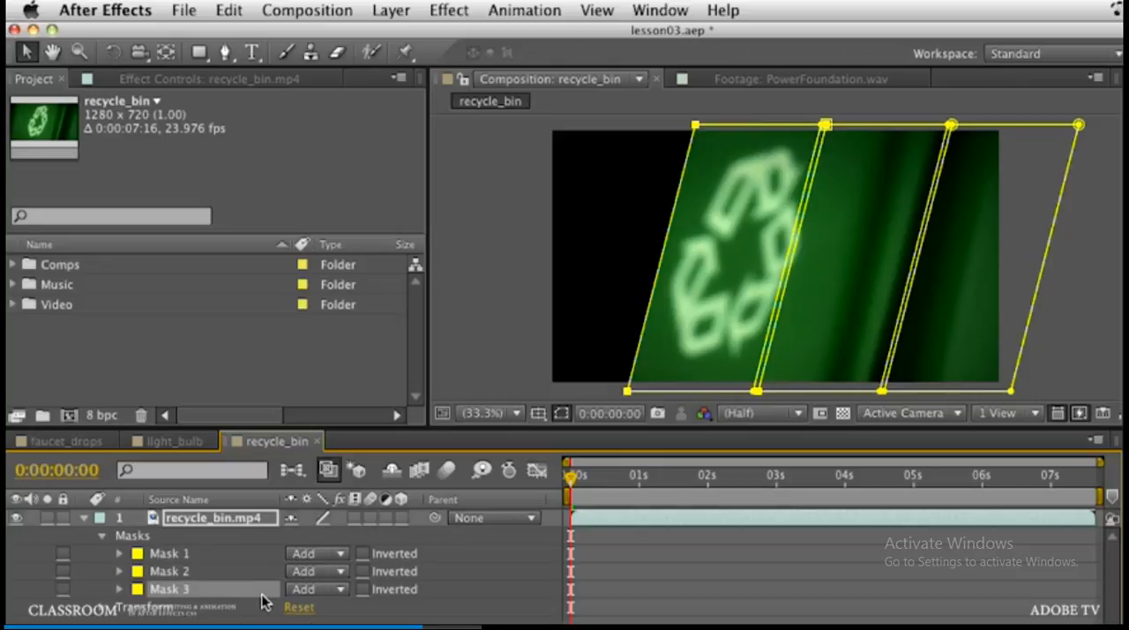
# Step: Duplicate Mask 3 and nudge the copy left until its right edge only slightly overlaps Mask 3's left edge
pyautogui.press('super+d')
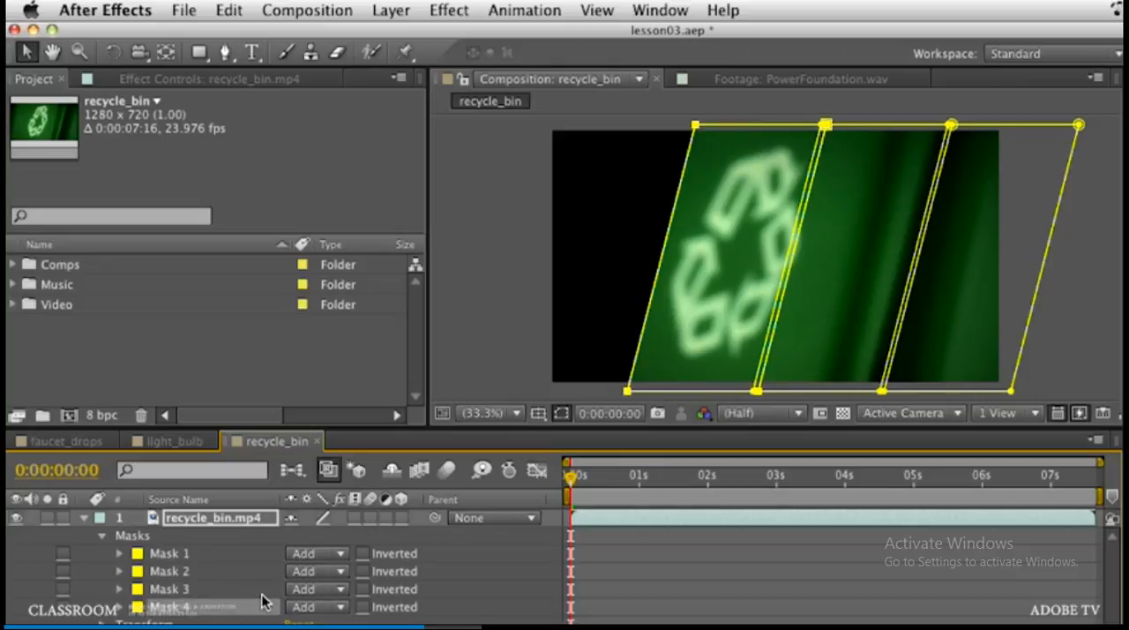
pyautogui.hotkey('shift', 'Left')
pyautogui.hotkey('shift', 'Left')
pyautogui.hotkey('shift', 'Left')
pyautogui.hotkey('shift', 'Left')
pyautogui.hotkey('shift', 'Left')
pyautogui.hotkey('shift', 'Left')
pyautogui.hotkey('shift', 'Left')
pyautogui.hotkey('shift', 'Left')
pyautogui.hotkey('shift', 'Left')
pyautogui.hotkey('shift', 'Left')
pyautogui.hotkey('shift', 'Left')
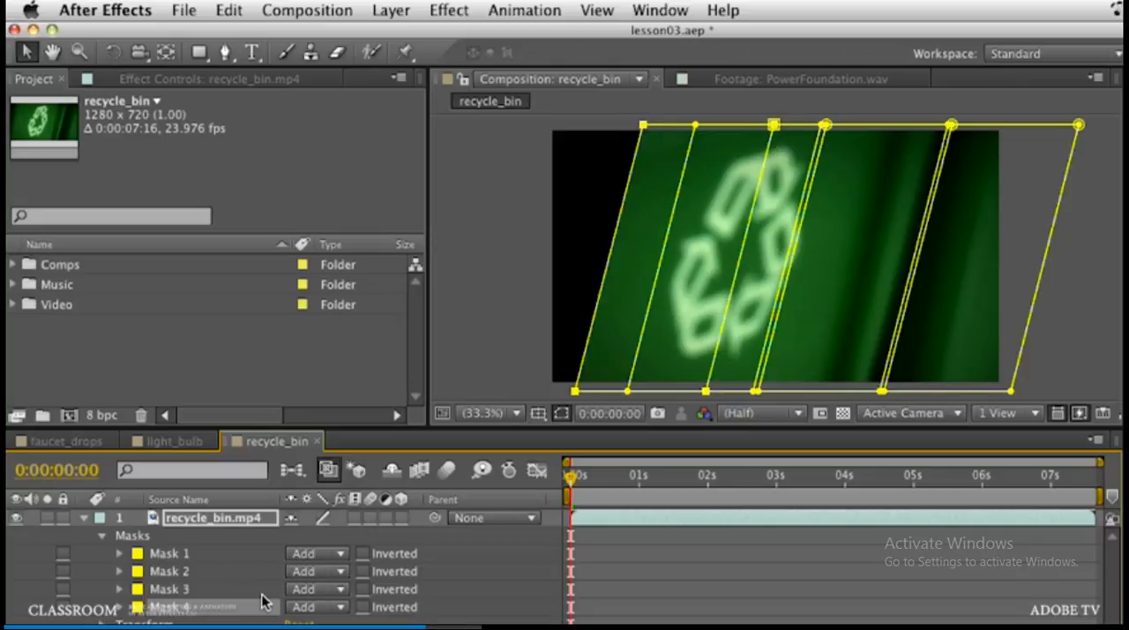
pyautogui.hotkey('shift', 'Left')
pyautogui.hotkey('shift', 'Left')
pyautogui.hotkey('shift', 'Left')
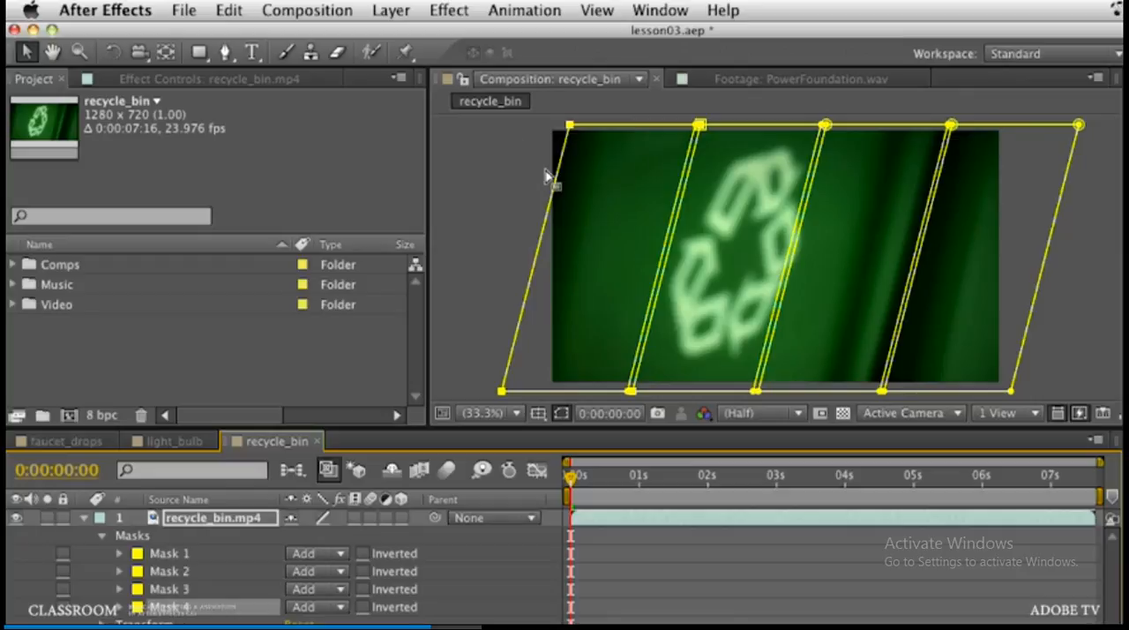
# Step: Widen Mask 4 by nudging only its left edge outward until the mask covers the frame's upper-left corner
pyautogui.click(493, 200)
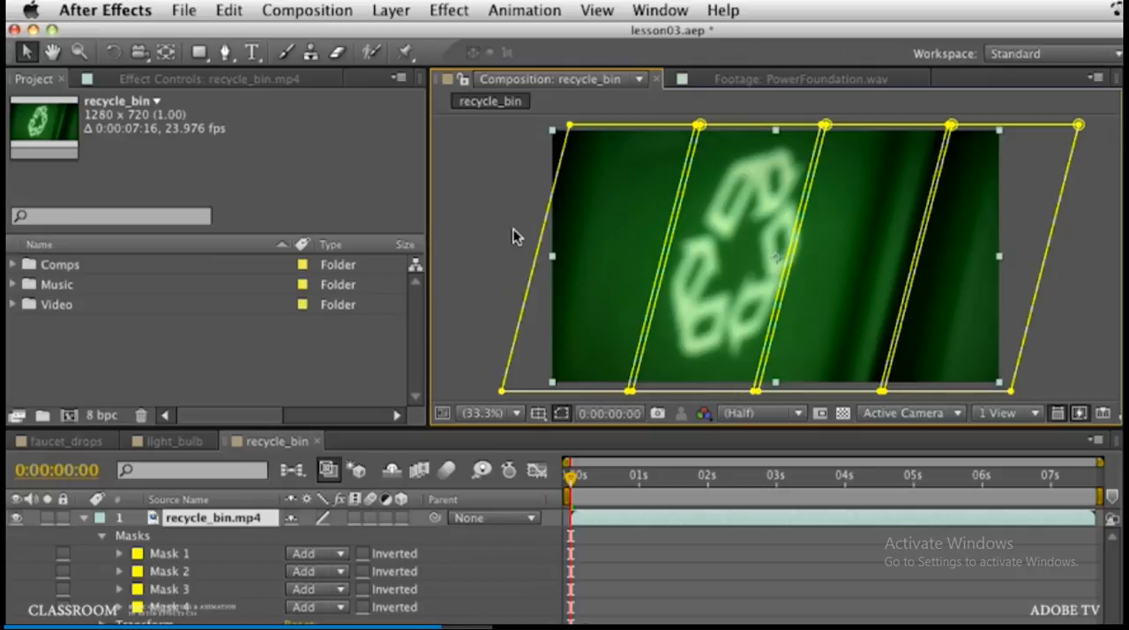
pyautogui.click(534, 274)
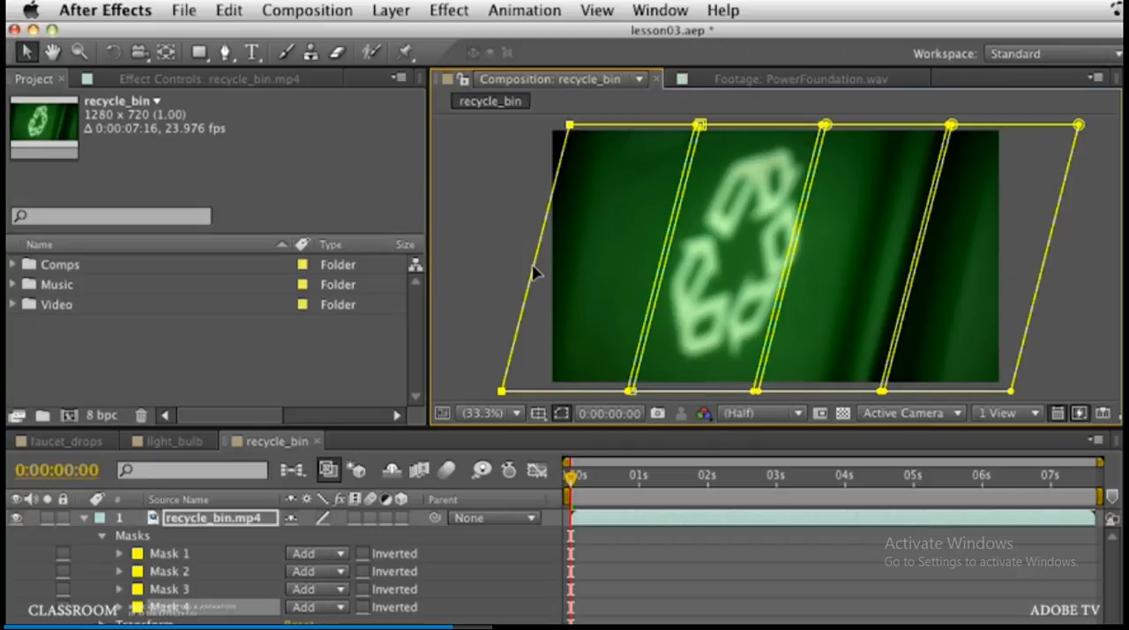
pyautogui.hotkey('shift', 'Left')
pyautogui.hotkey('shift', 'Left')
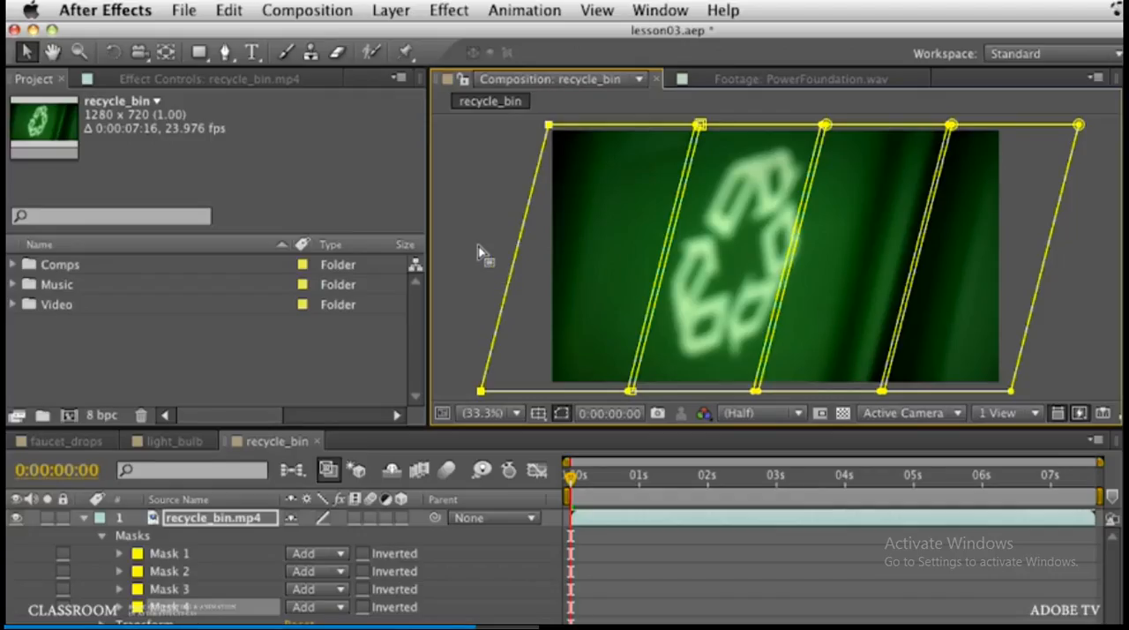
pyautogui.click(478, 247)
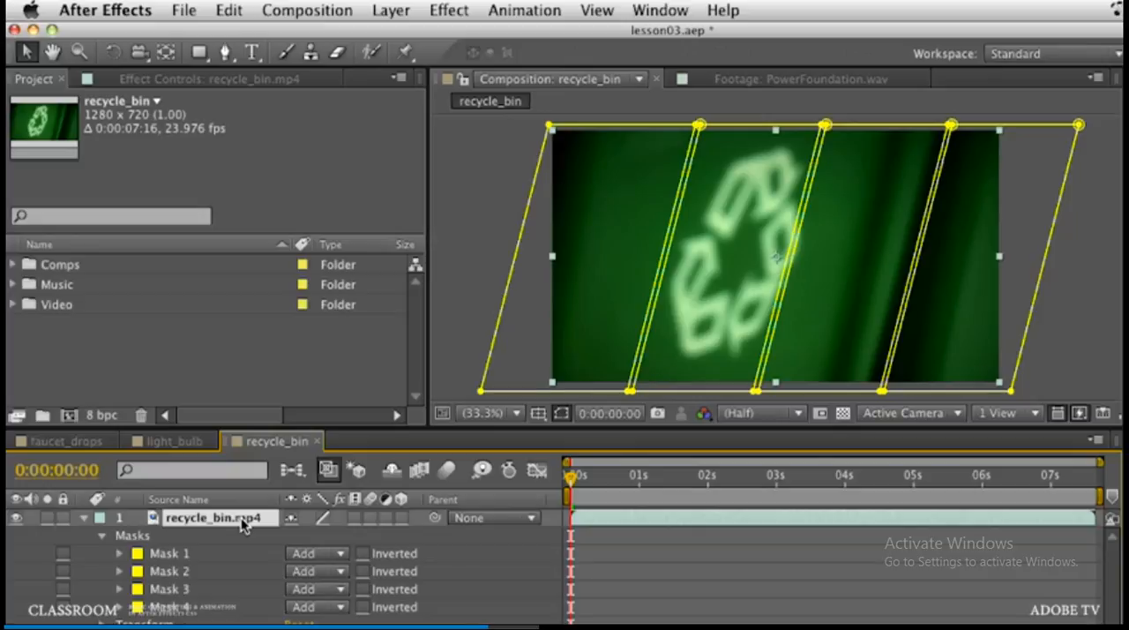
# Step: Duplicate the masked recycle_bin.mp4 layer three times to get four stacked layers
pyautogui.hotkey('ctrl', 'd')
pyautogui.hotkey('ctrl', 'd')
pyautogui.hotkey('ctrl', 'd')
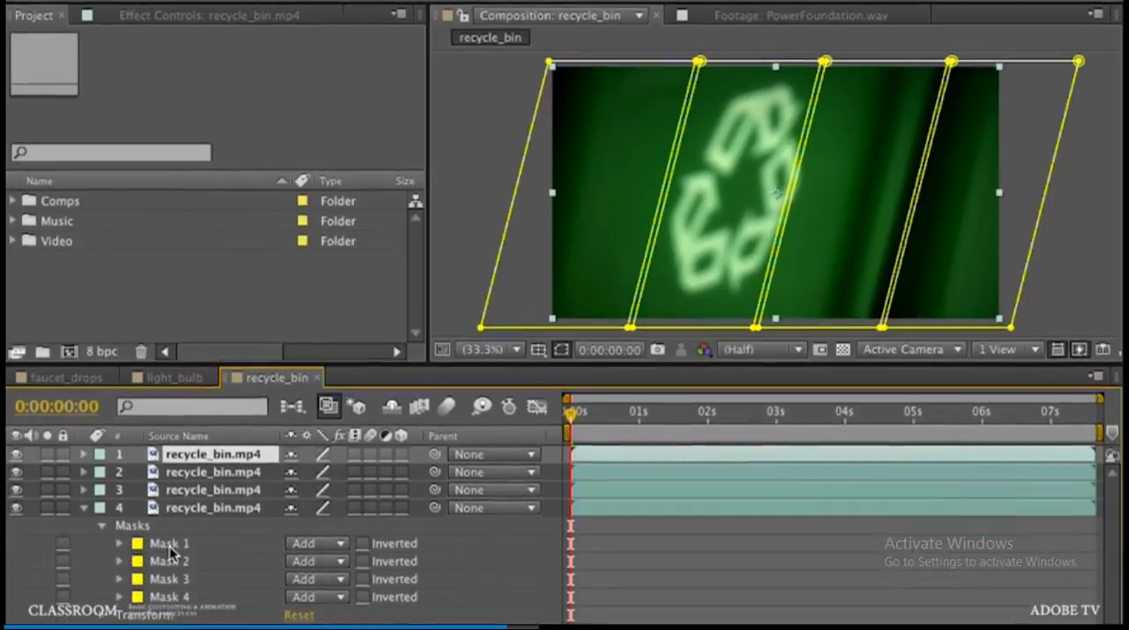
# Step: Delete Mask 1, Mask 2 and Mask 3 from layer 4, keeping only Mask 4
pyautogui.click(170, 607)
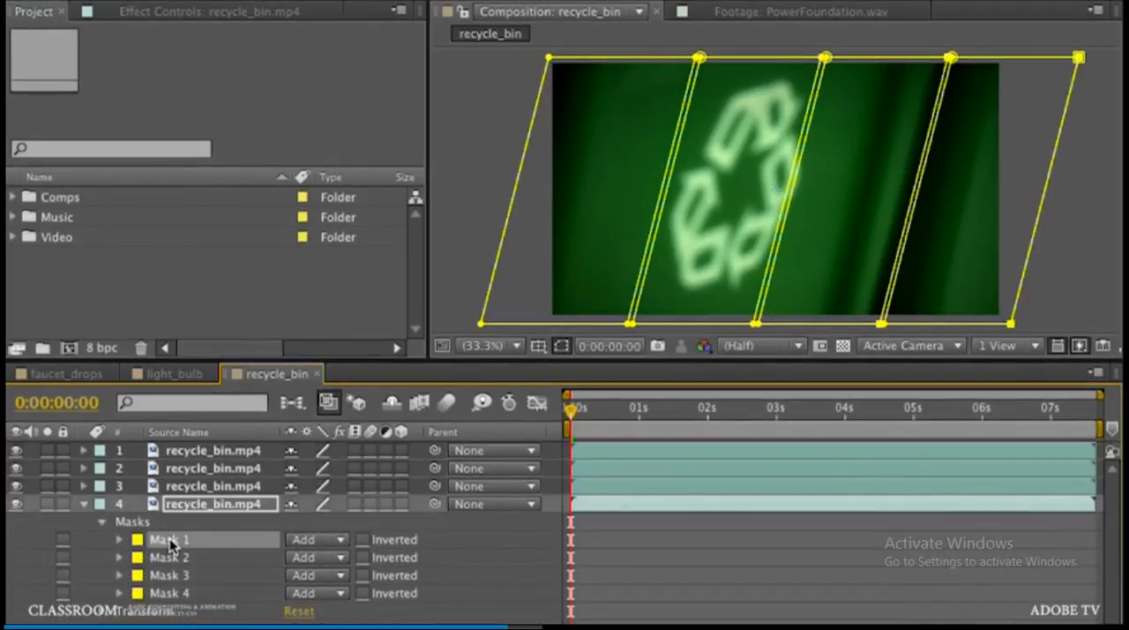
pyautogui.keyDown('shift'); pyautogui.click(179, 575); pyautogui.keyUp('shift')
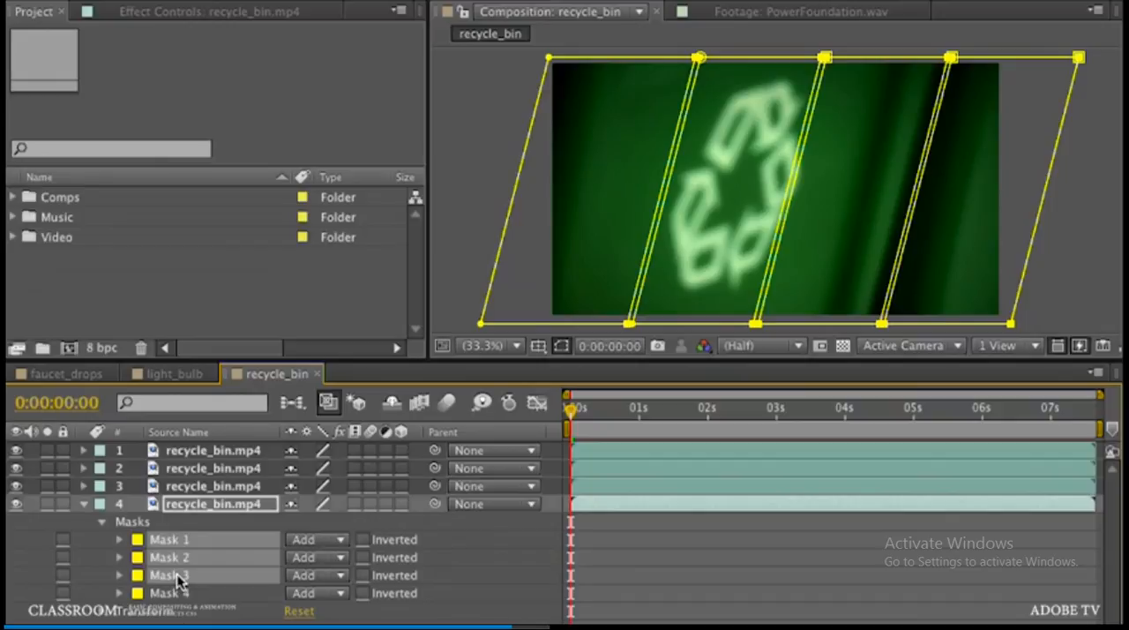
pyautogui.press('Delete')
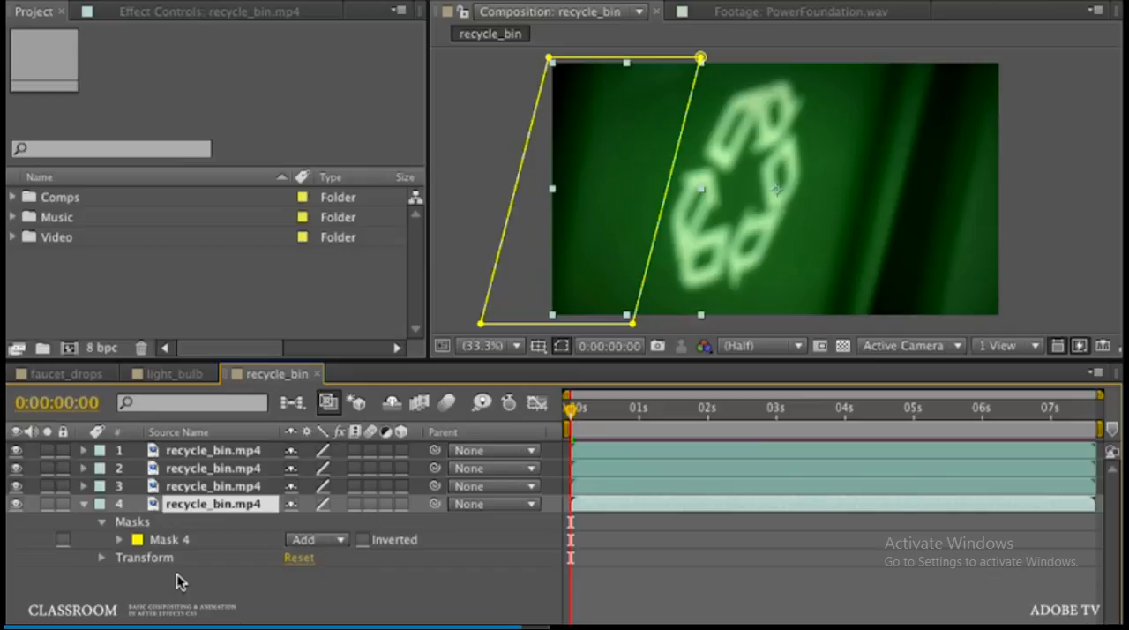
# Step: Reveal the masks on layer 3 and delete Mask 1, Mask 2 and Mask 4, keeping only Mask 3
pyautogui.click(202, 486)
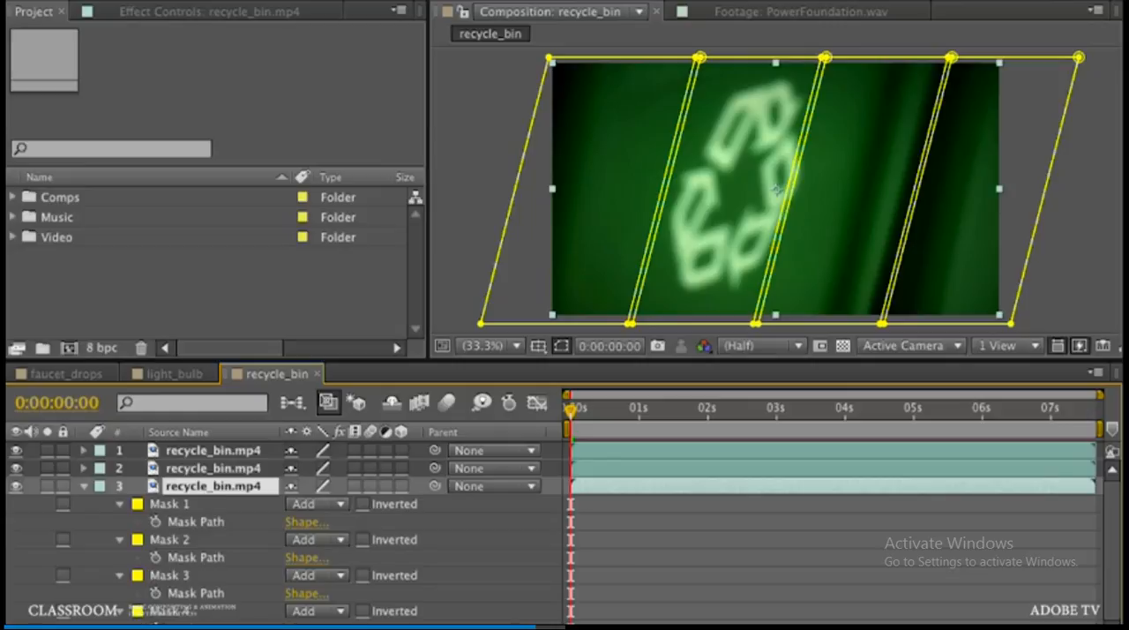
pyautogui.click(175, 617)
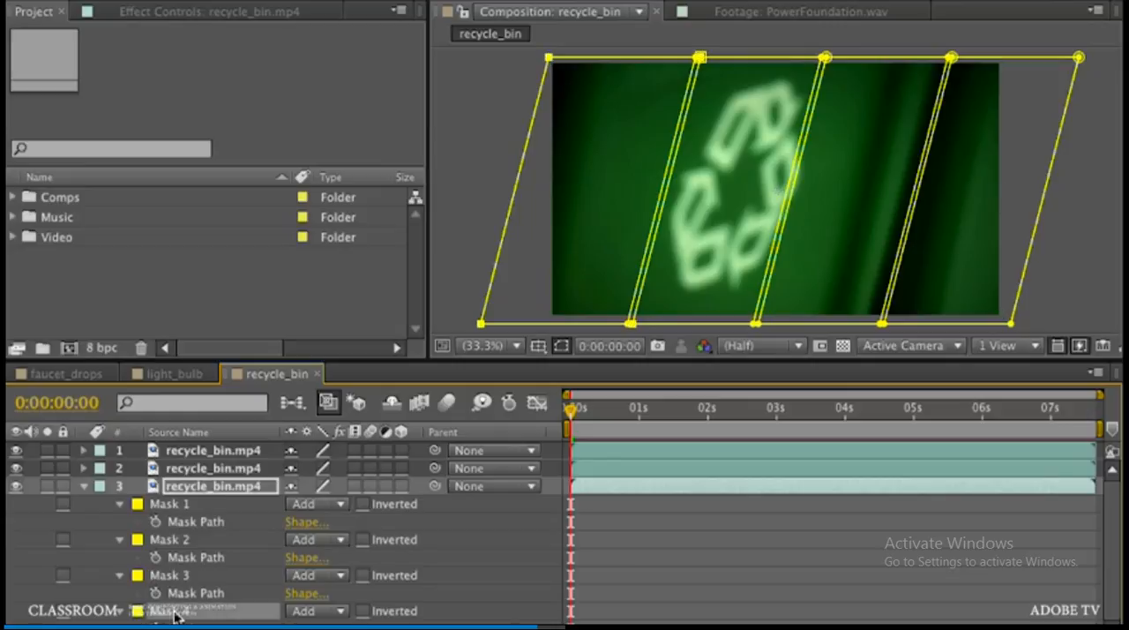
pyautogui.press('Delete')
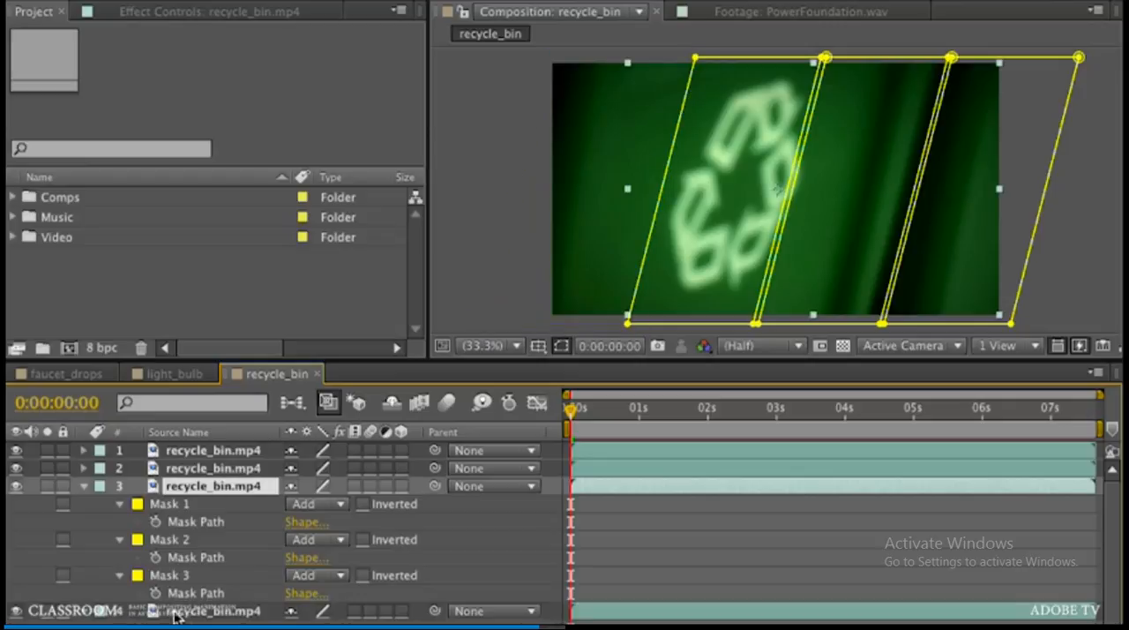
pyautogui.click(166, 540)
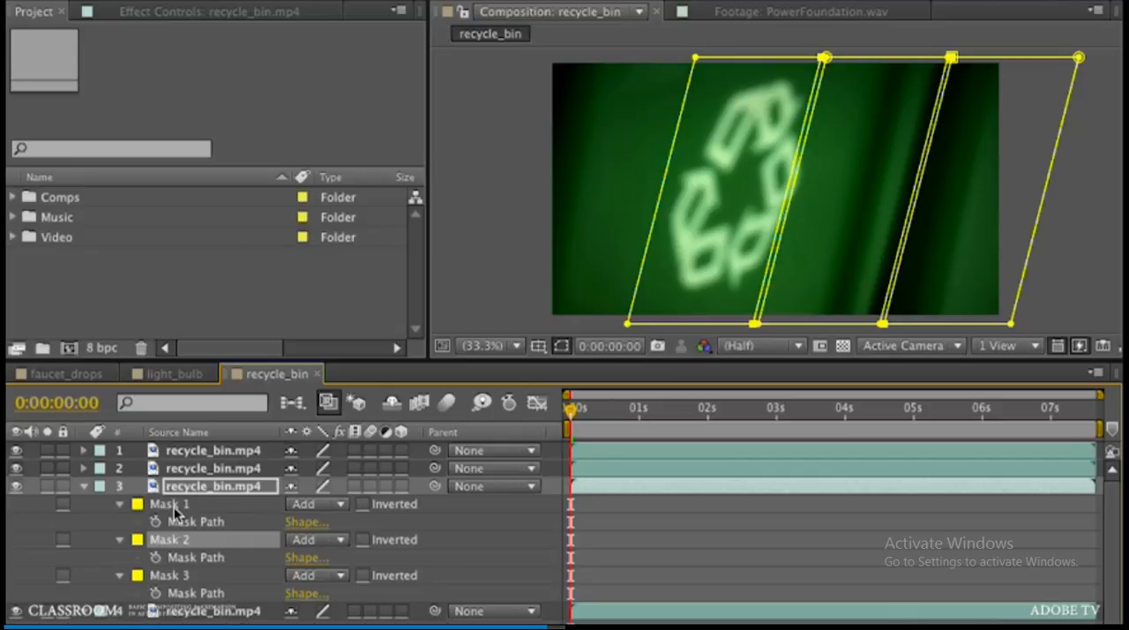
pyautogui.keyDown('shift'); pyautogui.click(174, 503); pyautogui.keyUp('shift')
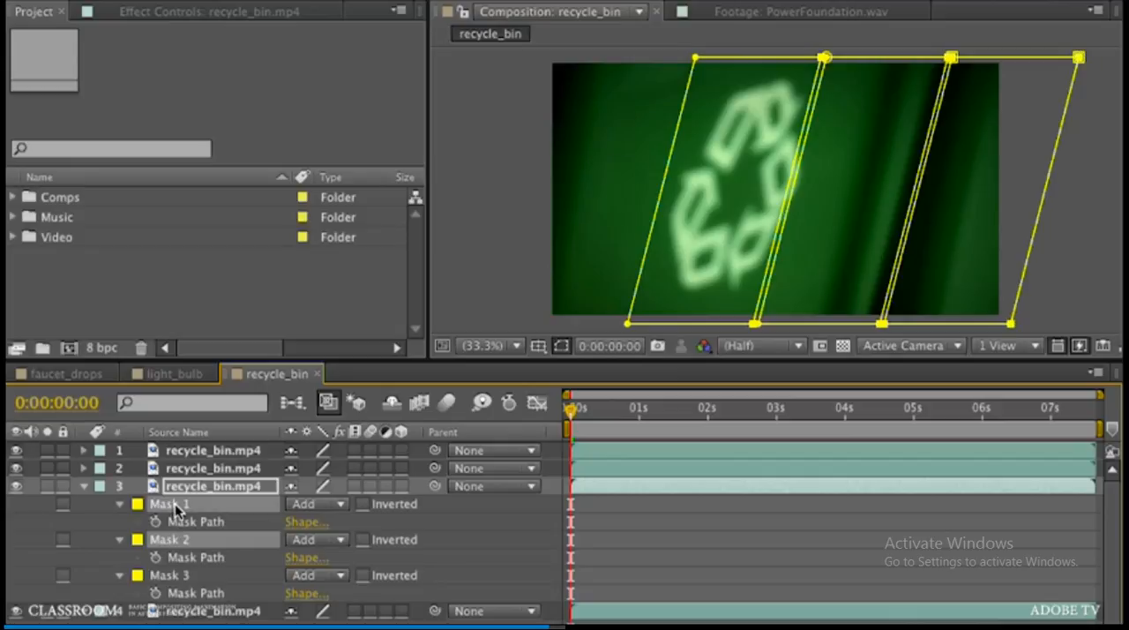
pyautogui.press('Delete')
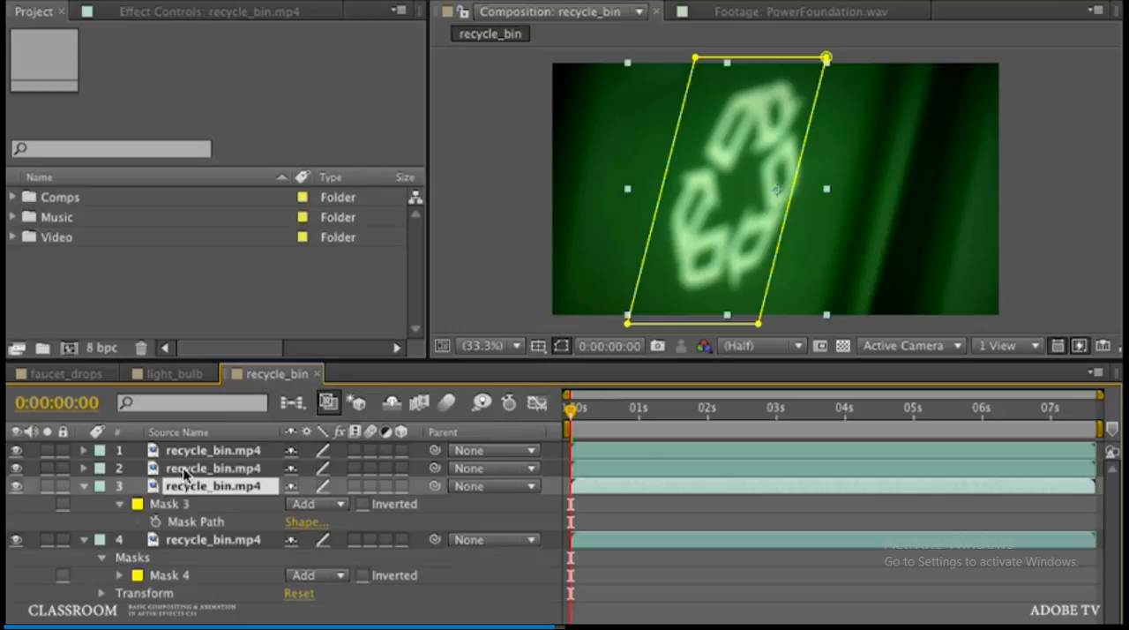
# Step: Reveal the masks on layer 2 and delete Mask 1, Mask 3 and Mask 4, keeping only Mask 2
pyautogui.click(183, 468)
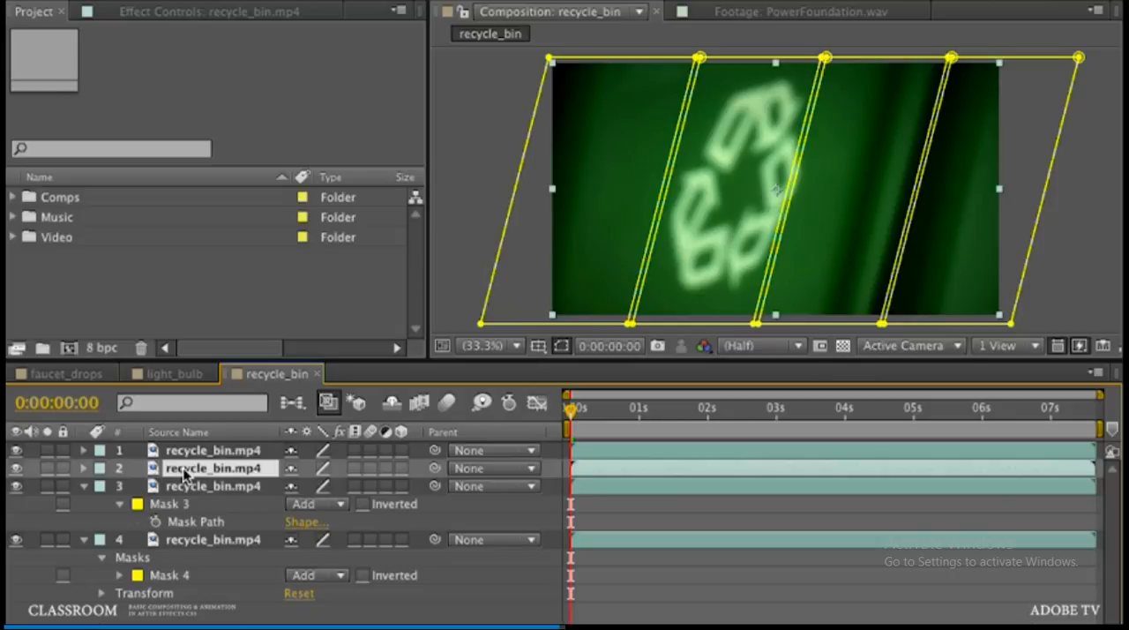
pyautogui.press('m')
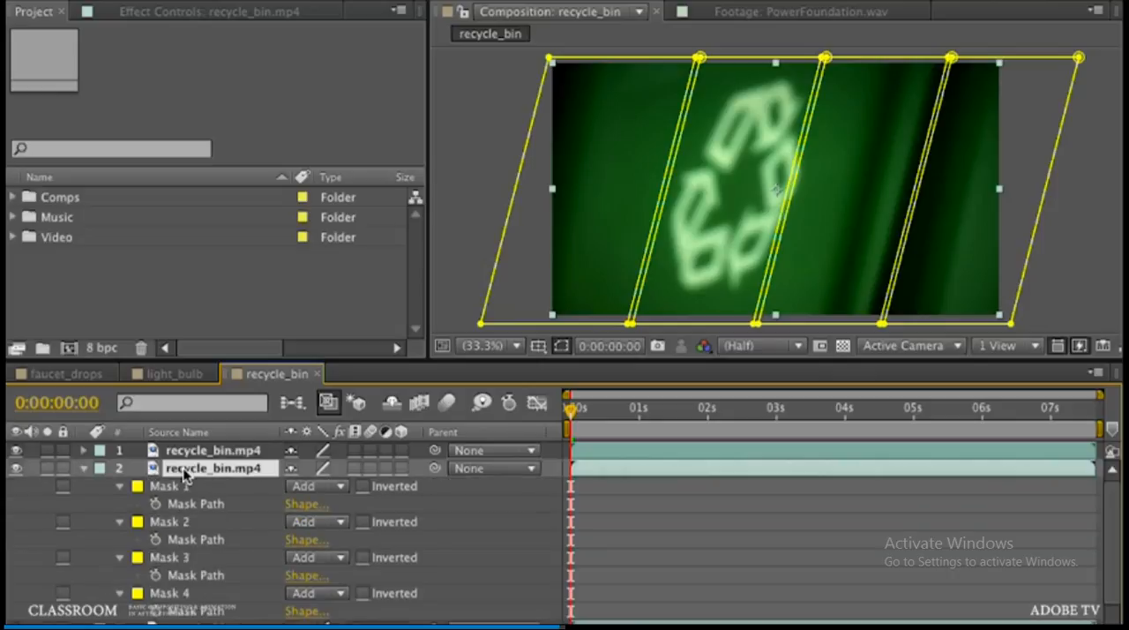
pyautogui.click(175, 596)
pyautogui.keyDown('shift'); pyautogui.click(173, 559); pyautogui.keyUp('shift')
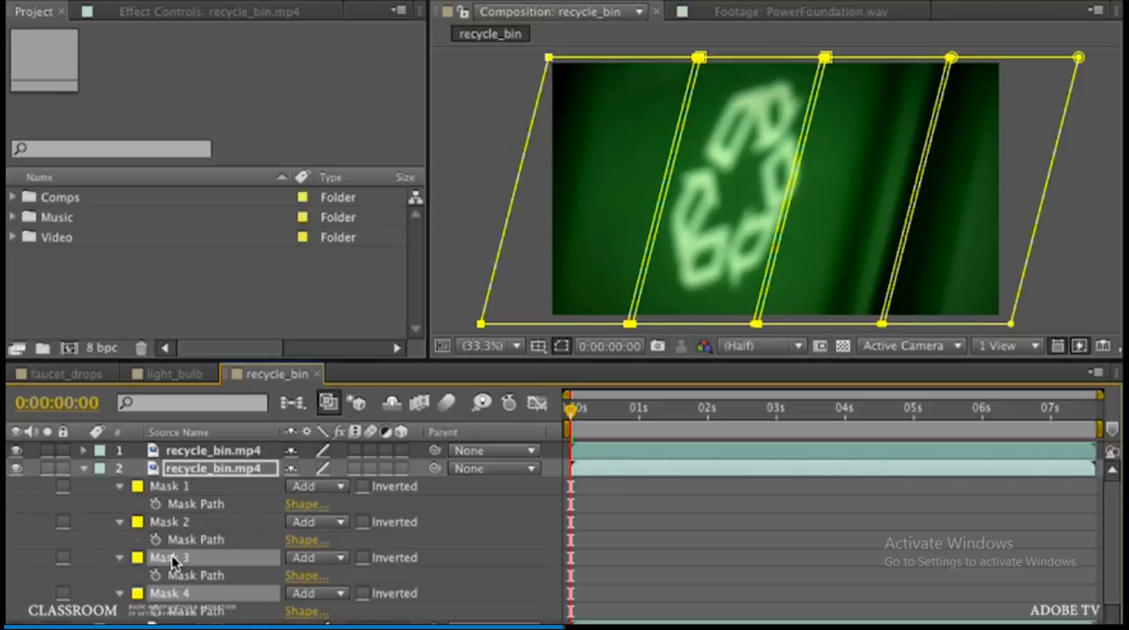
pyautogui.press('Delete')
pyautogui.click(182, 485)
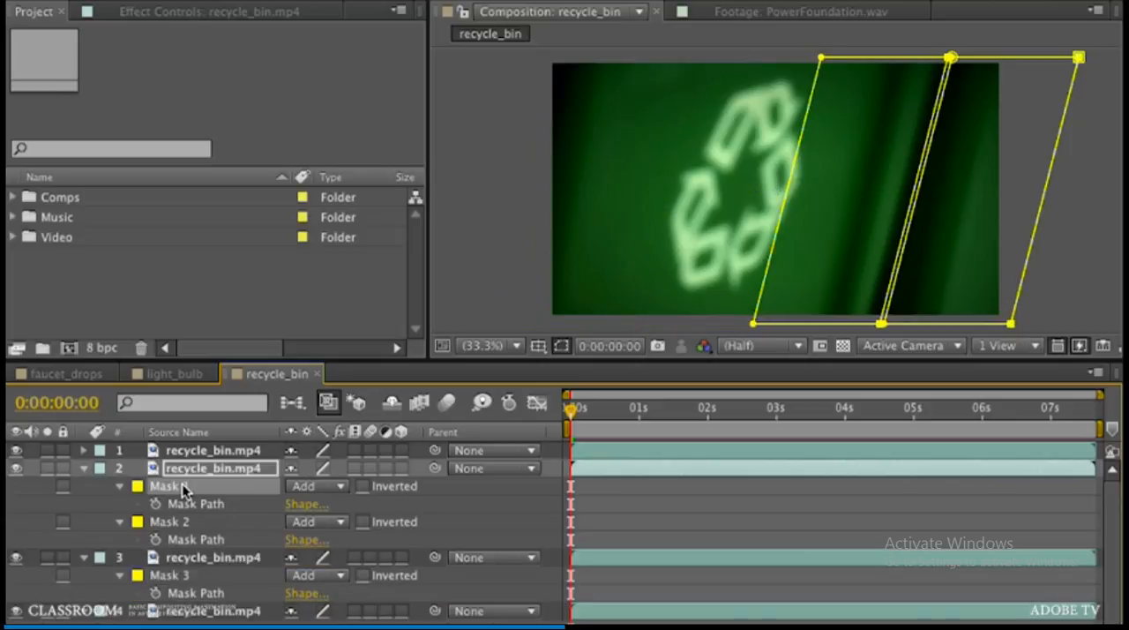
pyautogui.press('Delete')
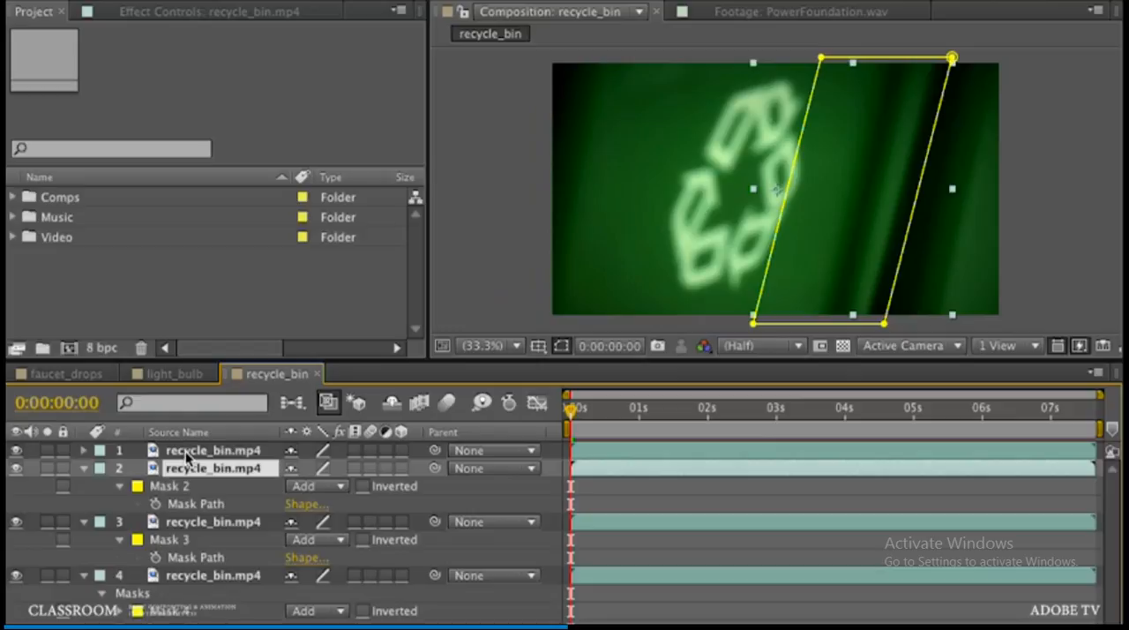
# Step: Reveal the masks on layer 1 and delete Mask 2, Mask 3 and Mask 4, keeping only Mask 1
pyautogui.click(185, 451)
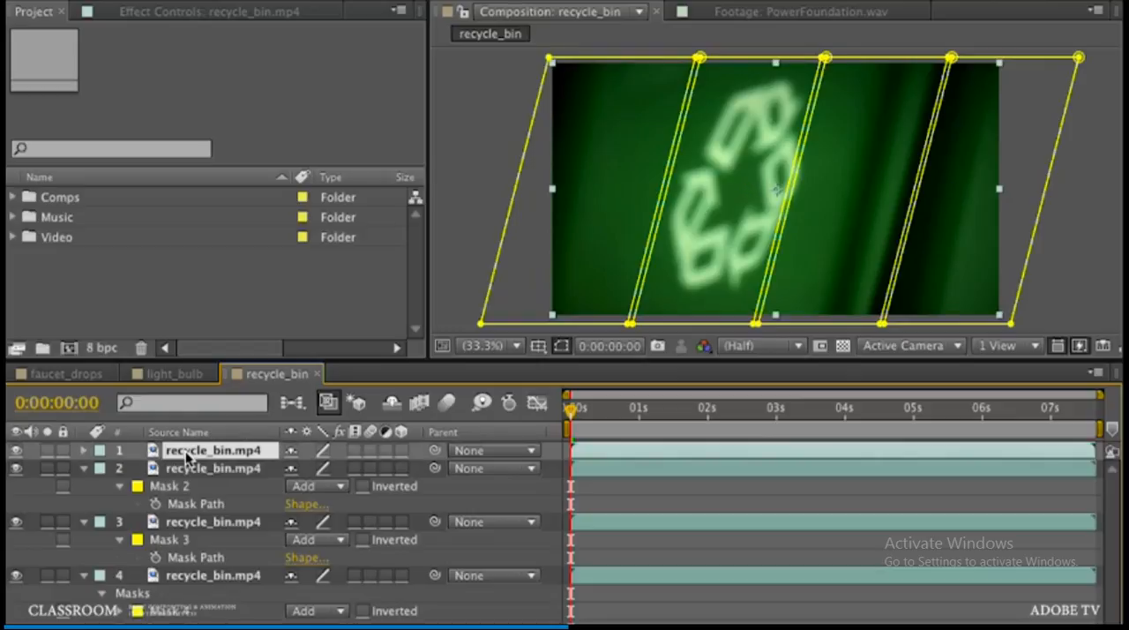
pyautogui.press('m')
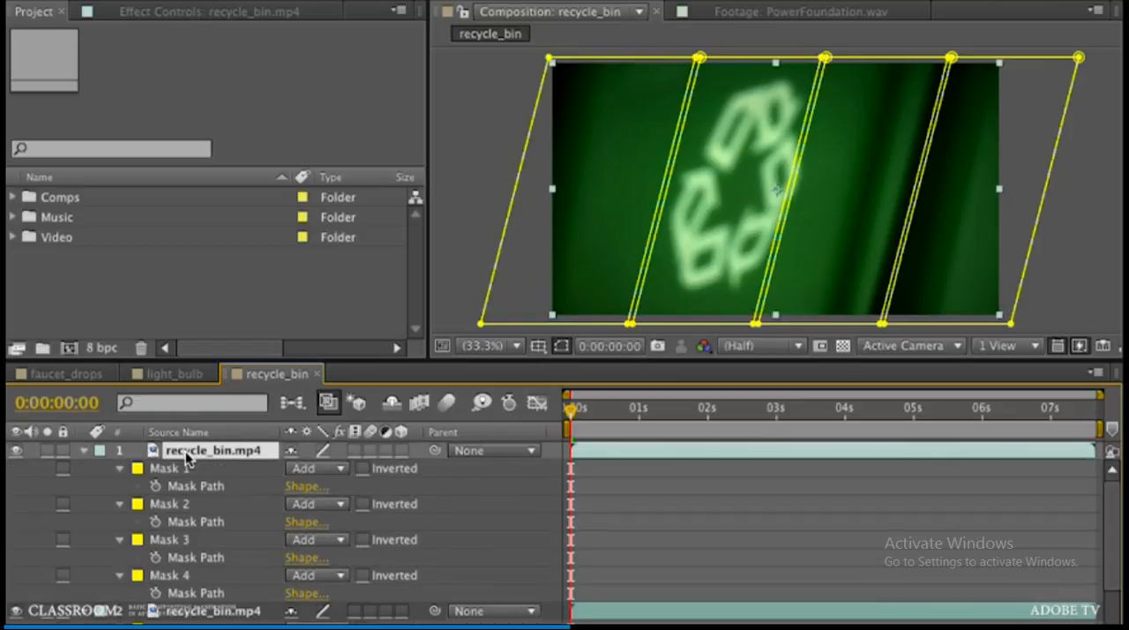
pyautogui.click(197, 575)
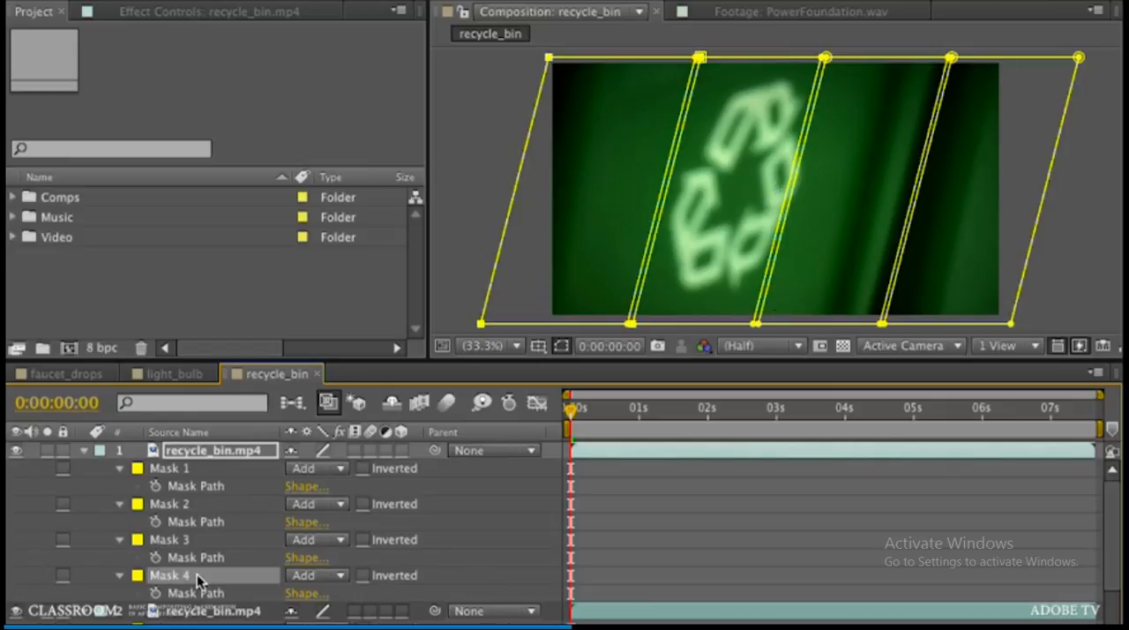
pyautogui.keyDown('shift'); pyautogui.click(181, 506); pyautogui.keyUp('shift')
pyautogui.press('Delete')
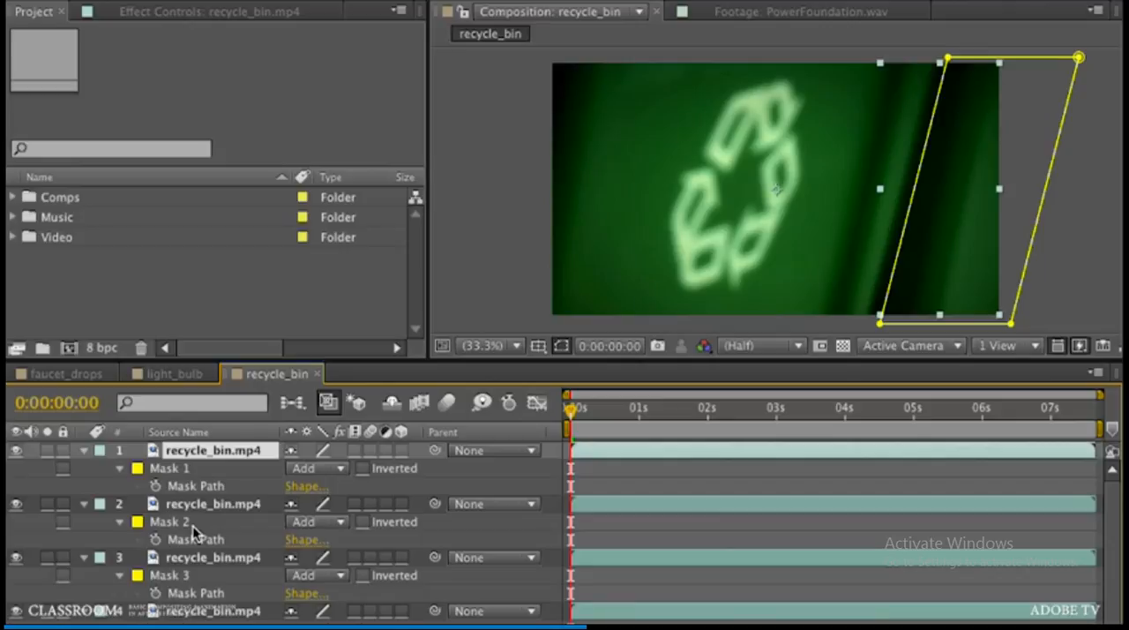
# Step: Reveal Position on all four recycle_bin.mp4 layers and set Position keyframes 20 frames into the composition
pyautogui.hotkey('ctrl', 'a')
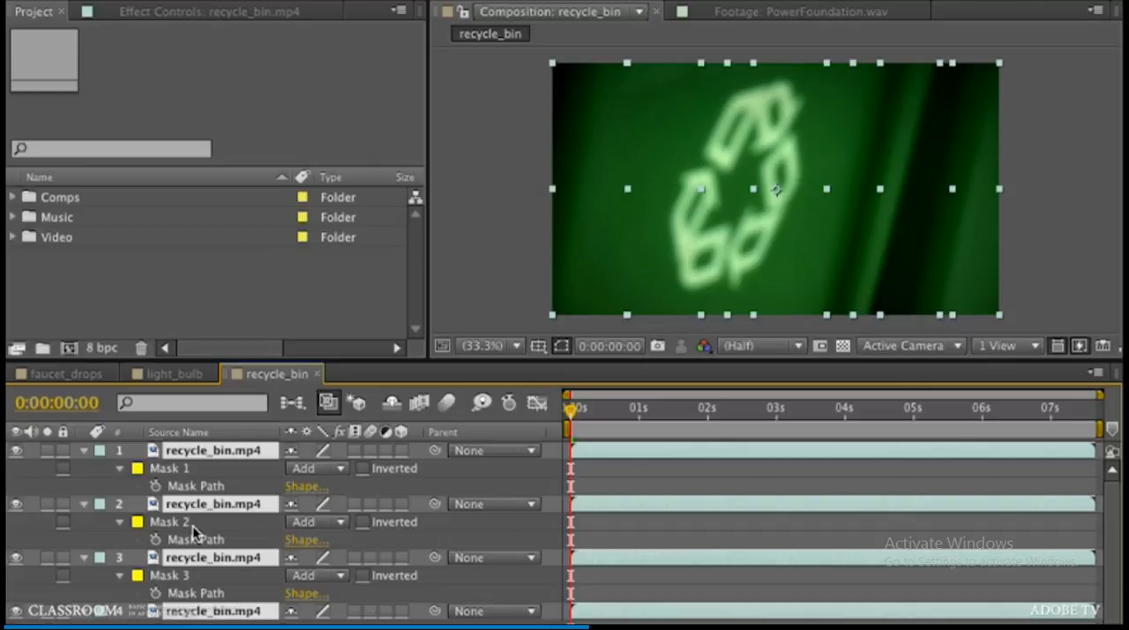
pyautogui.press('p')
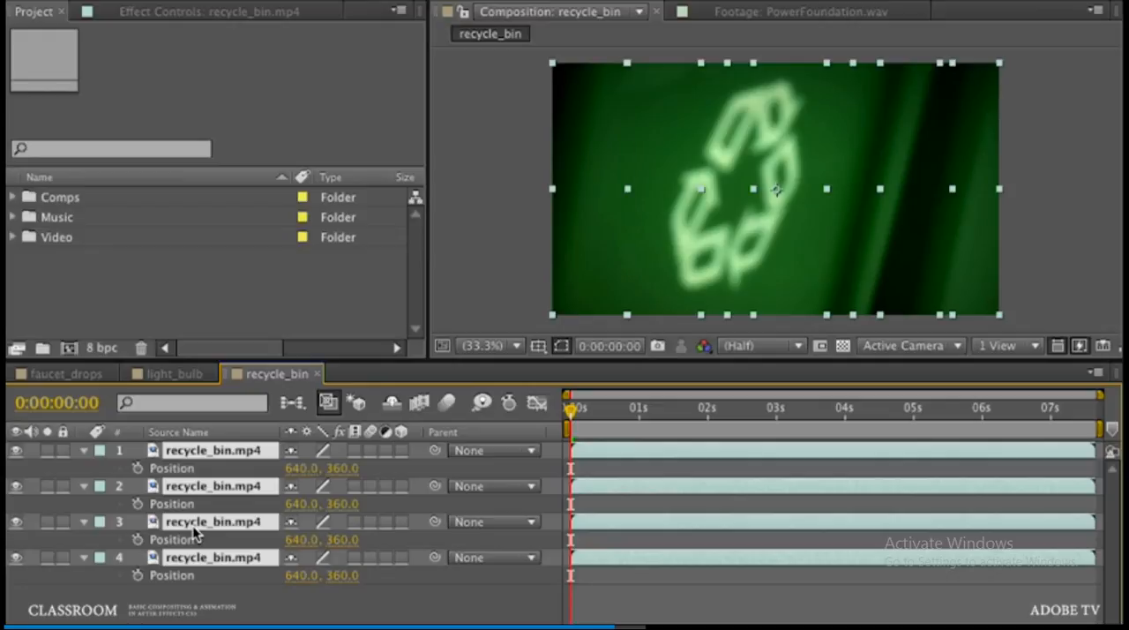
pyautogui.hotkey('shift', 'pagedown')
pyautogui.hotkey('shift', 'pagedown')
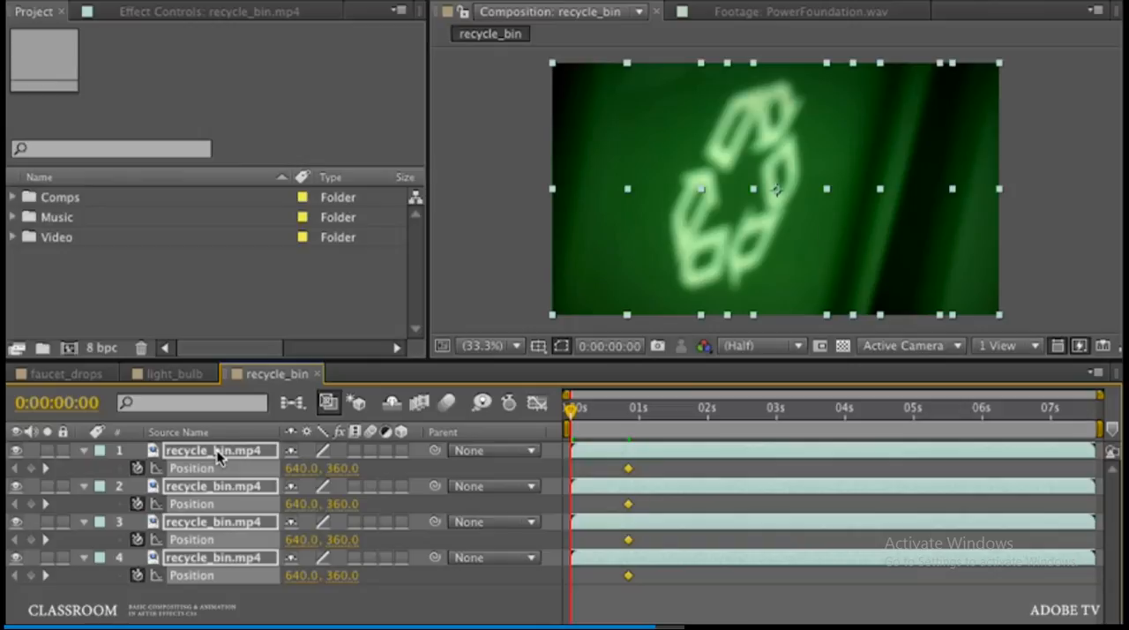
# Step: At 0:00:00:00, shift all four layers horizontally to the right to Position 1030, 360 as their starting keyframe
pyautogui.hotkey('shift', 'Right')
pyautogui.hotkey('shift', 'Right')
pyautogui.hotkey('shift', 'Right')
pyautogui.hotkey('shift', 'Right')
pyautogui.hotkey('shift', 'Right')
pyautogui.hotkey('shift', 'Right')
pyautogui.hotkey('shift', 'Right')
pyautogui.hotkey('shift', 'Right')
pyautogui.hotkey('shift', 'Right')
pyautogui.hotkey('shift', 'Right')
pyautogui.hotkey('shift', 'Right')
pyautogui.hotkey('shift', 'Right')
pyautogui.hotkey('shift', 'Right')
pyautogui.hotkey('shift', 'Right')
pyautogui.hotkey('shift', 'Right')
pyautogui.hotkey('shift', 'Right')
pyautogui.hotkey('shift', 'Right')
pyautogui.hotkey('shift', 'Right')
pyautogui.hotkey('shift', 'Right')
pyautogui.hotkey('shift', 'Right')
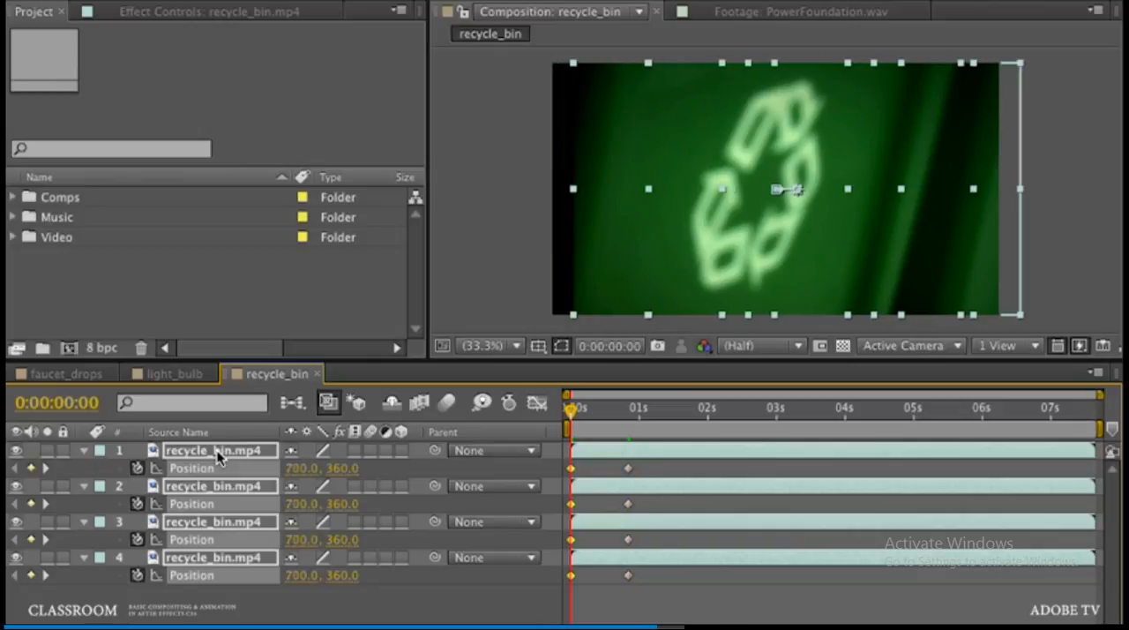
pyautogui.hotkey('shift', 'Right')
pyautogui.hotkey('shift', 'Right')
pyautogui.hotkey('shift', 'Right')
pyautogui.hotkey('shift', 'Right')
pyautogui.hotkey('shift', 'Right')
pyautogui.hotkey('shift', 'Right')
pyautogui.hotkey('shift', 'Right')
pyautogui.hotkey('shift', 'Right')
pyautogui.hotkey('shift', 'Right')
pyautogui.hotkey('shift', 'Right')
pyautogui.hotkey('shift', 'Right')
pyautogui.hotkey('shift', 'Right')
pyautogui.hotkey('shift', 'Right')
pyautogui.hotkey('shift', 'Right')
pyautogui.hotkey('shift', 'Right')
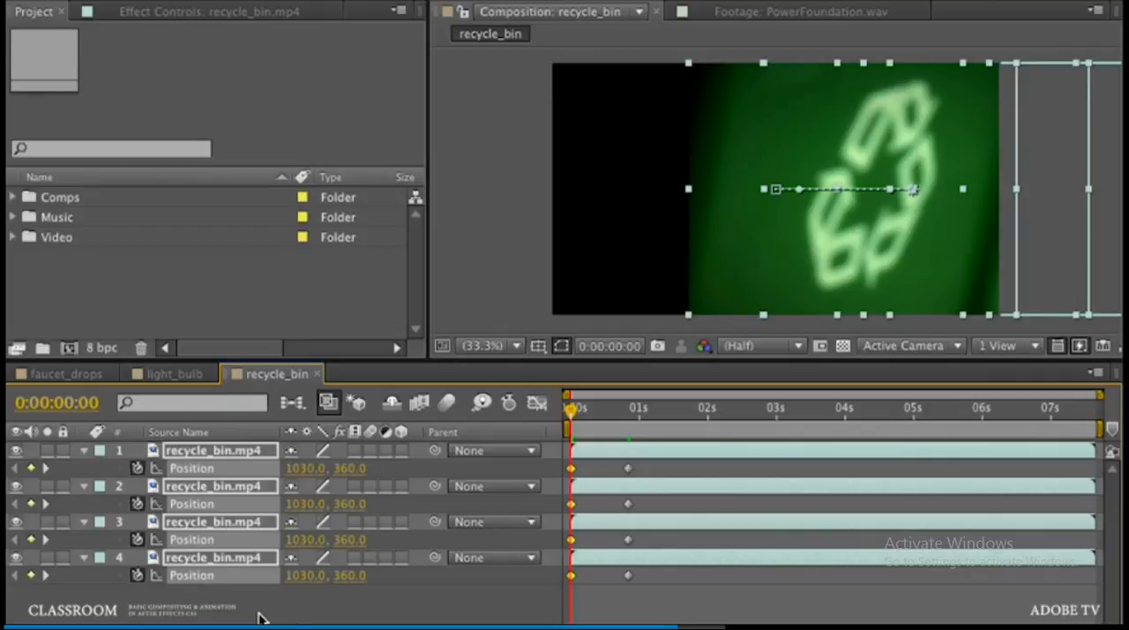
pyautogui.click(260, 617)
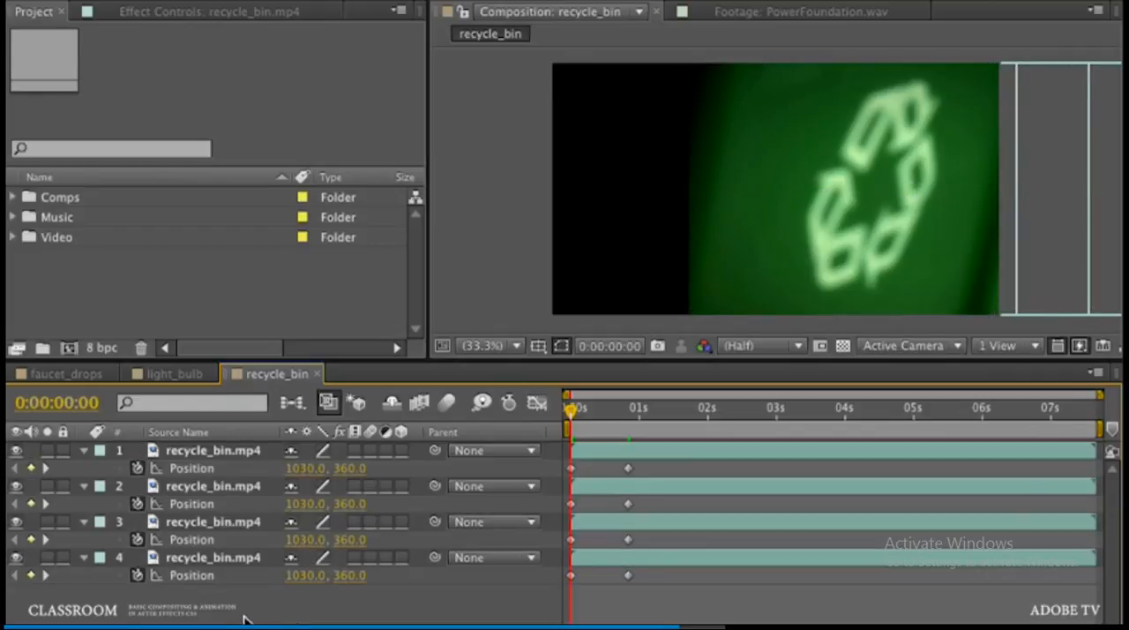
# Step: Hide recycle_bin.mp4 layers 2, 3 and 4 so only layer 1 stays visible
pyautogui.click(17, 487)
pyautogui.click(15, 522)
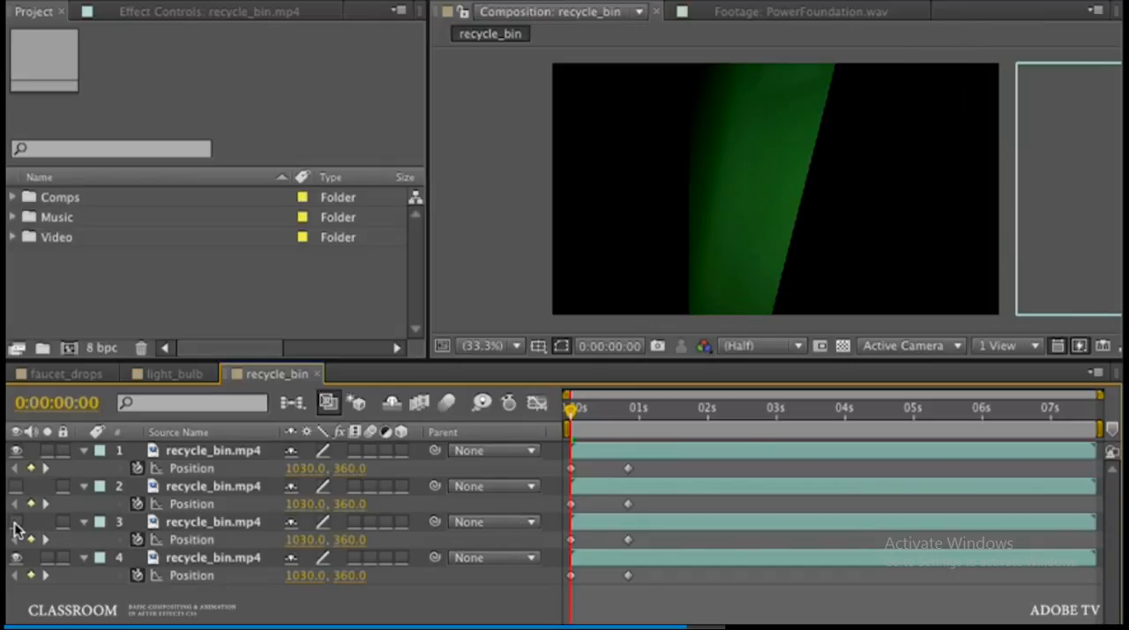
pyautogui.click(17, 557)
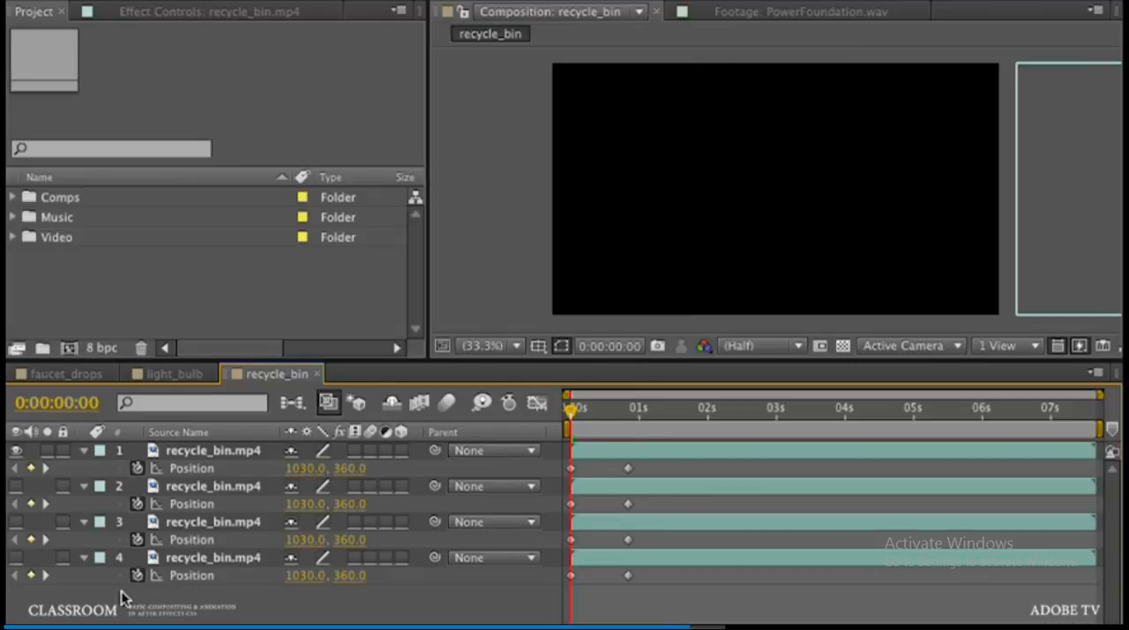
# Step: Shift layer 2's two Position keyframes to start at 0:00:00:20, show the layer again and return to 0:00:00:00
pyautogui.moveTo(569, 408); pyautogui.dragTo(630, 425)
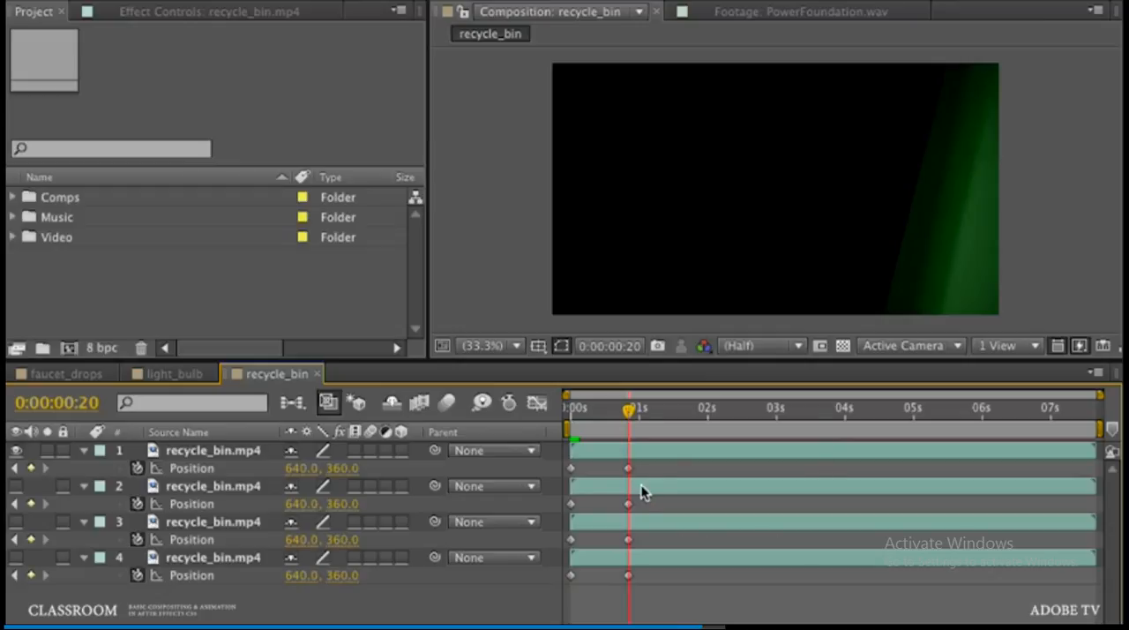
pyautogui.moveTo(645, 502); pyautogui.dragTo(561, 517)
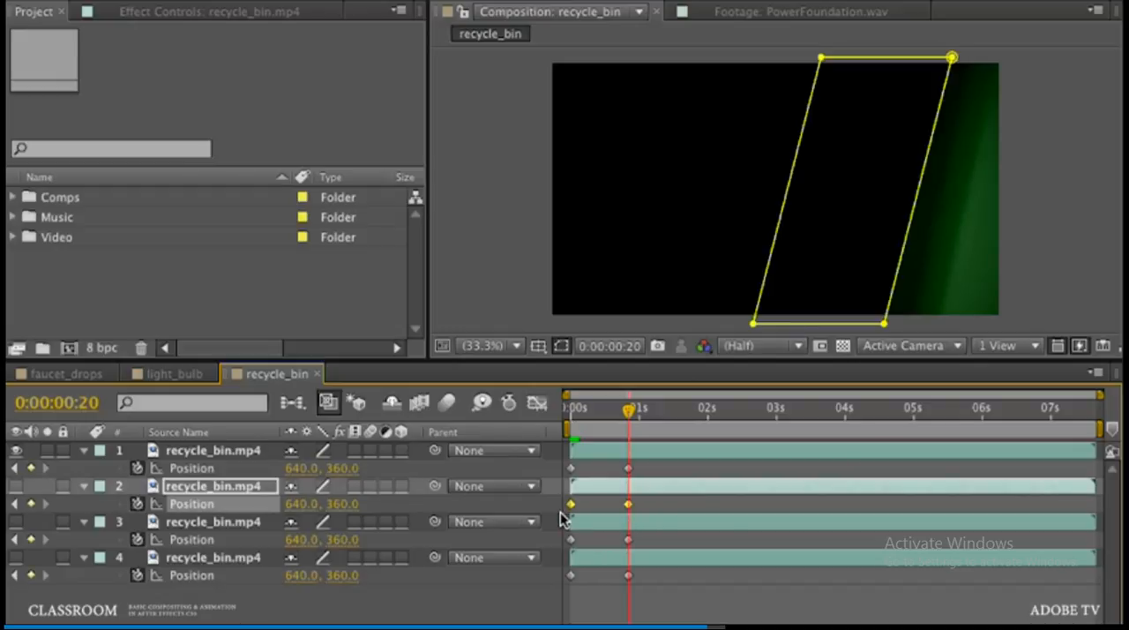
pyautogui.moveTo(571, 505)
pyautogui.moveTo(571, 507); pyautogui.dragTo(628, 510)
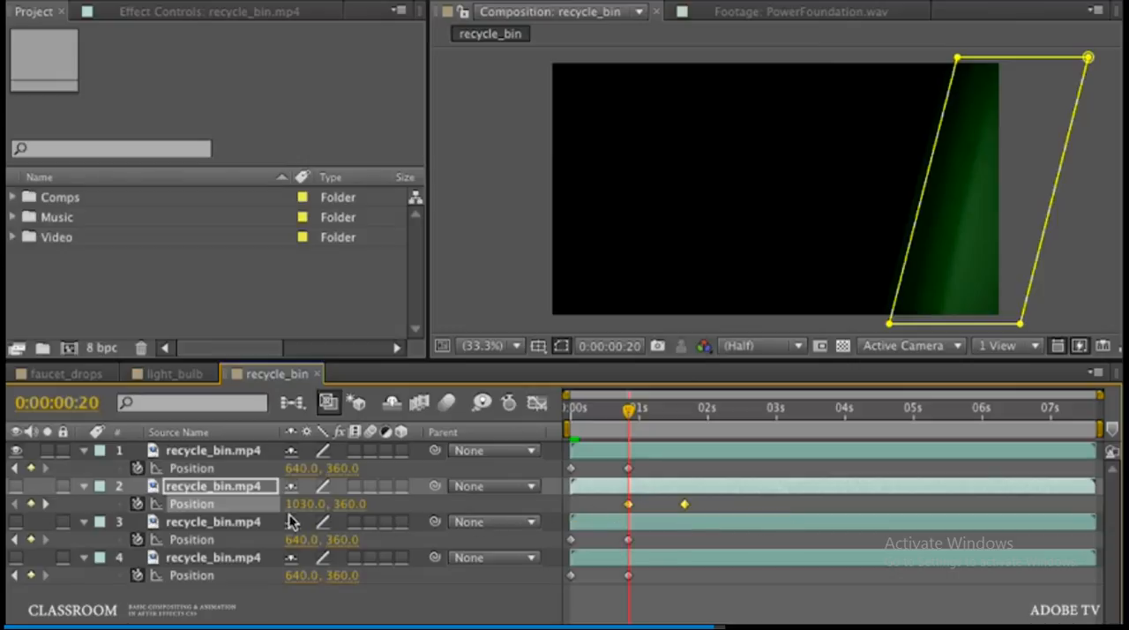
pyautogui.click(14, 485)
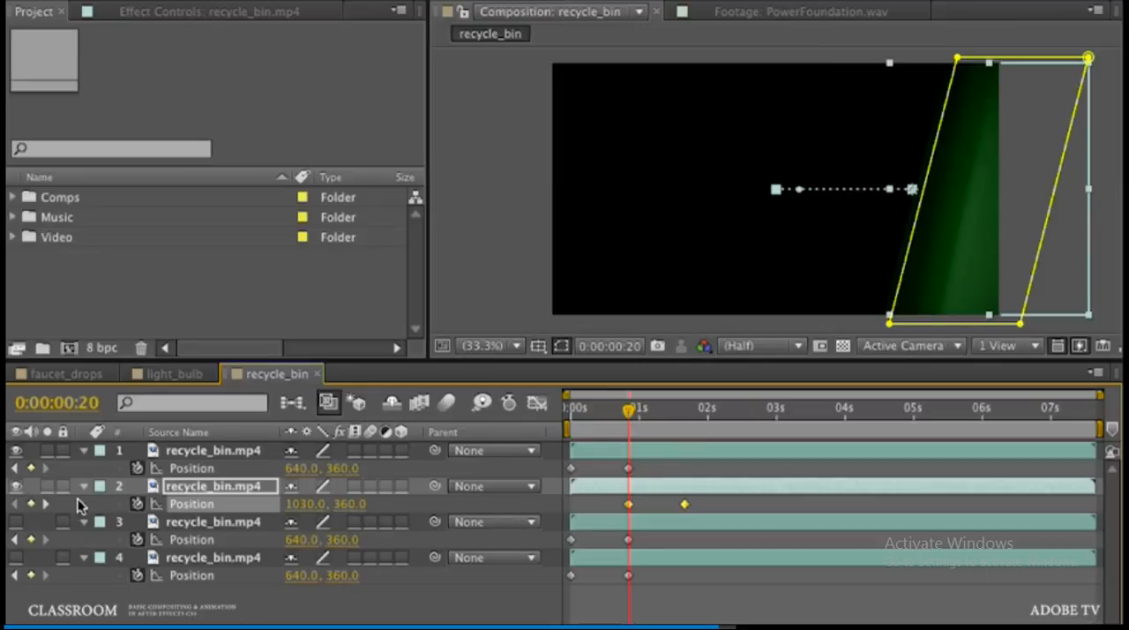
pyautogui.moveTo(628, 418); pyautogui.dragTo(571, 429)
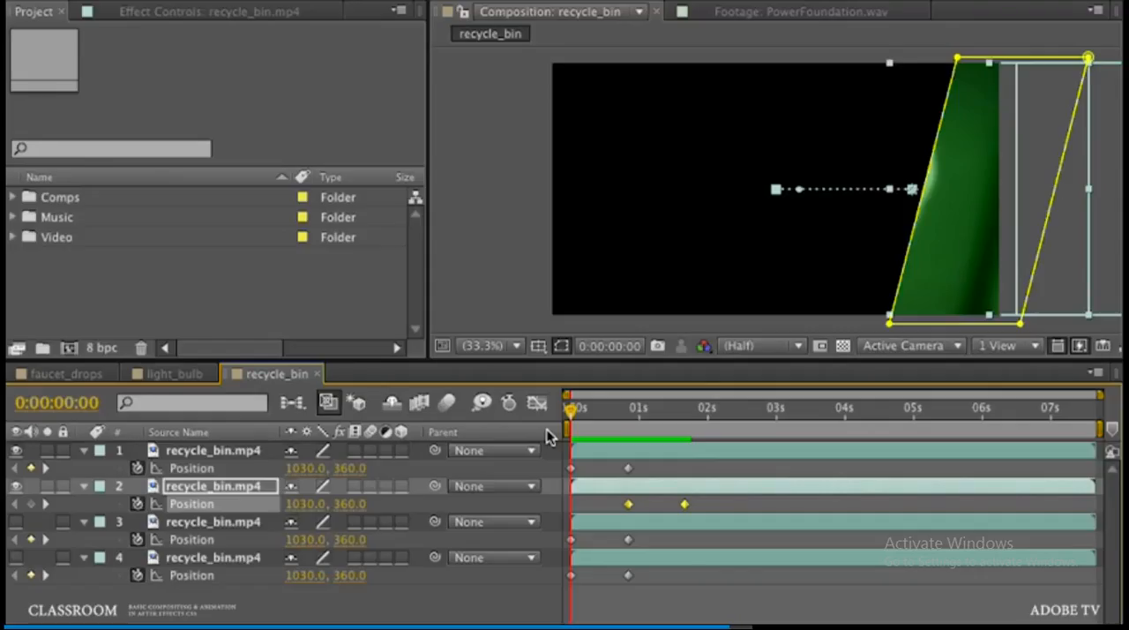
# Step: Stagger the Position keyframes of layers 3 and 4 to start where the preceding layer's end, and make both layers visible
pyautogui.moveTo(646, 535); pyautogui.dragTo(682, 545)
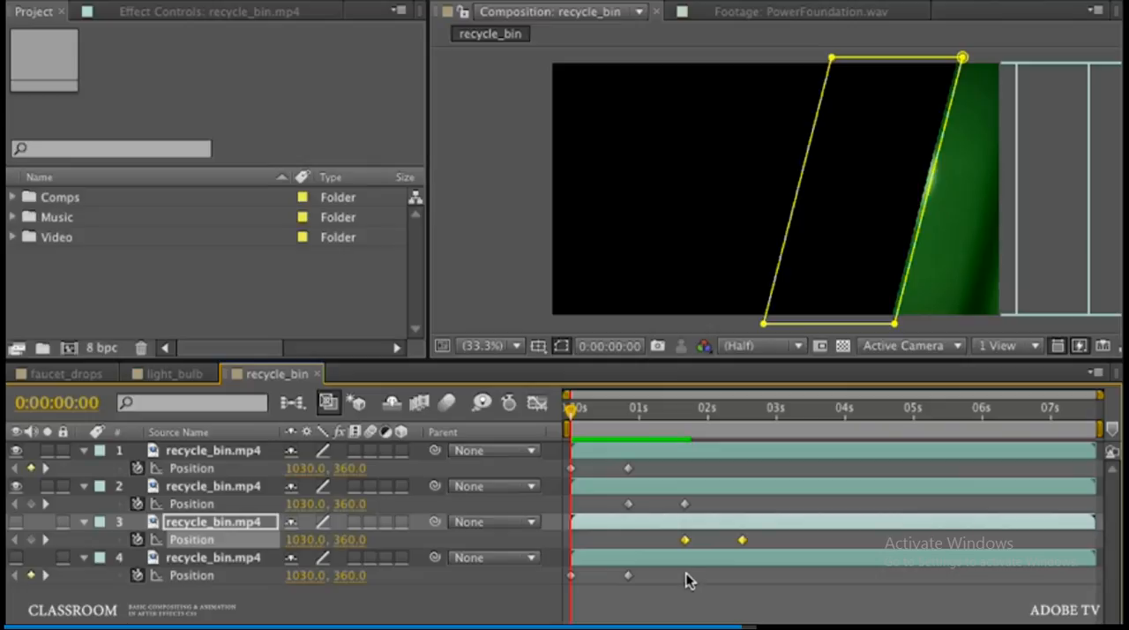
pyautogui.moveTo(686, 573); pyautogui.dragTo(745, 583)
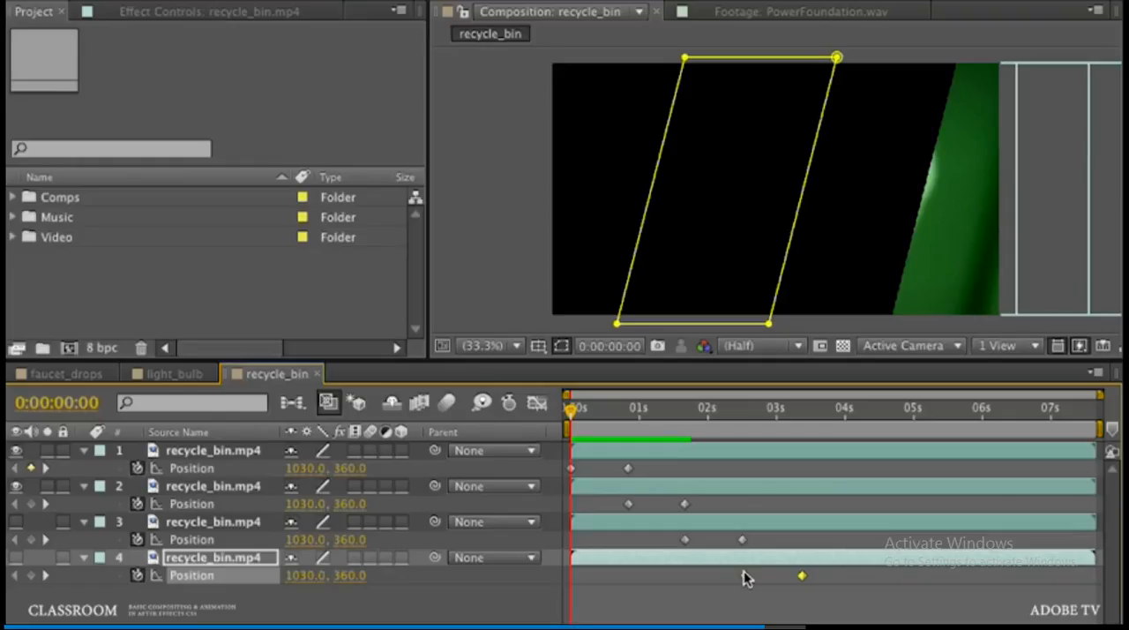
pyautogui.moveTo(743, 575)
pyautogui.mouseDown()
pyautogui.moveTo(773, 579)
pyautogui.moveTo(751, 585)
pyautogui.mouseUp()
pyautogui.click(16, 557)
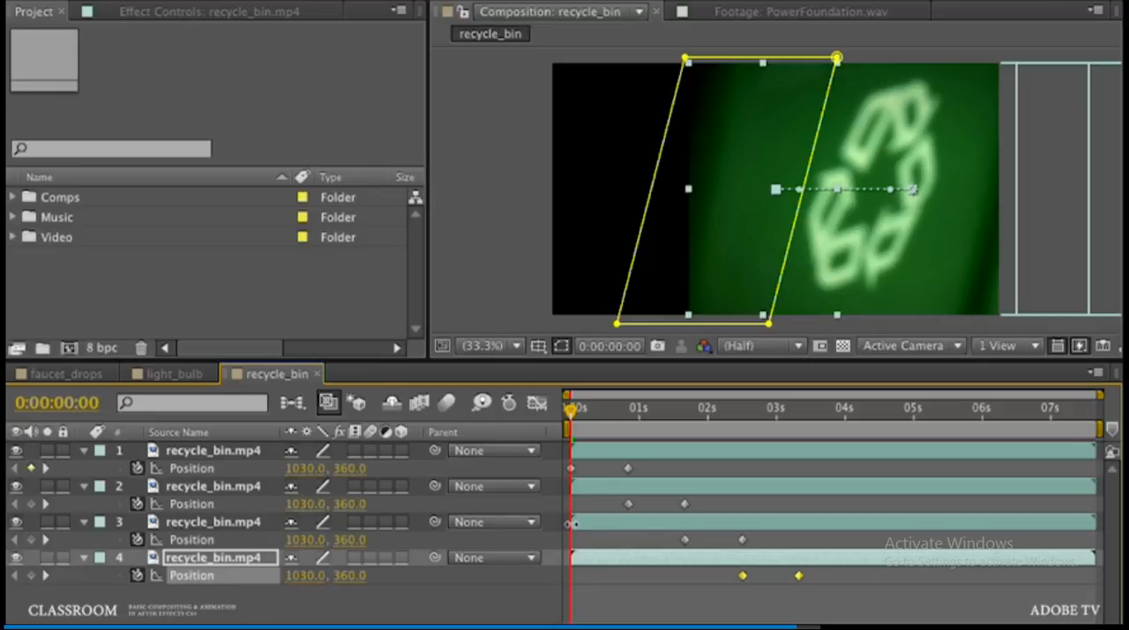
# Step: Trim the in points of layers 3 and 2 to their own first Position keyframes
pyautogui.click(573, 522)
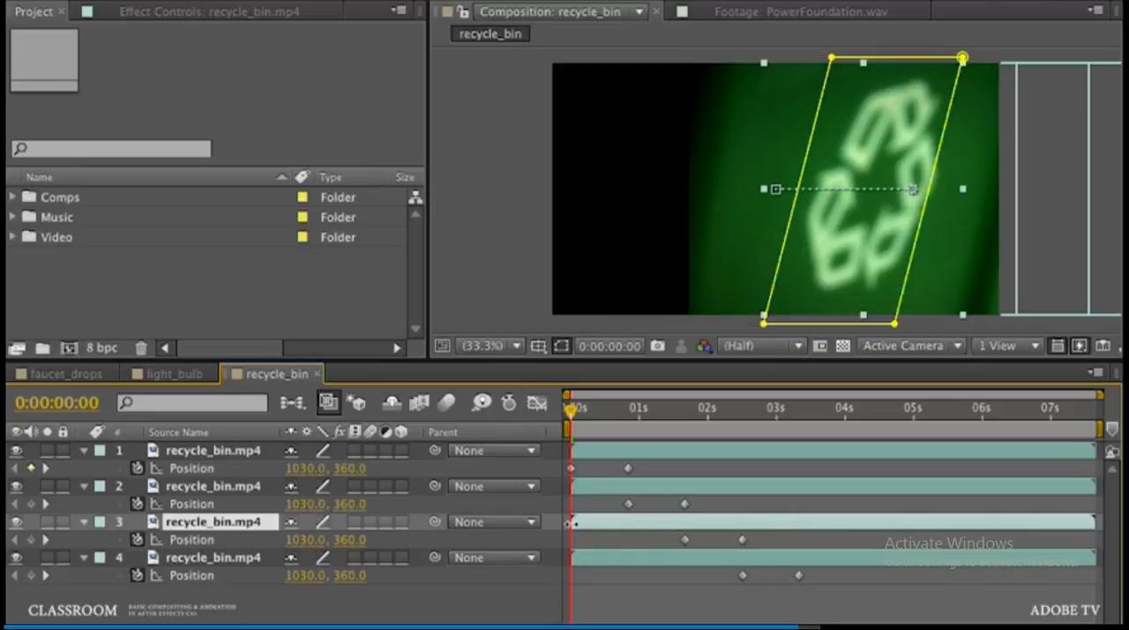
pyautogui.moveTo(571, 522); pyautogui.dragTo(644, 528)
pyautogui.moveTo(611, 530); pyautogui.dragTo(685, 532)
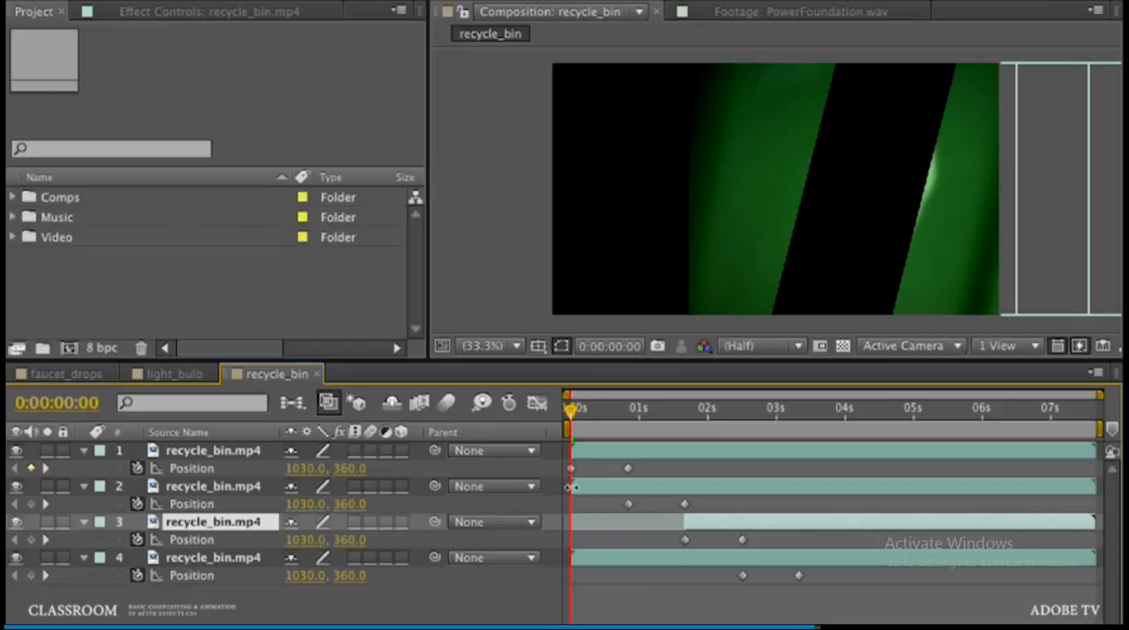
pyautogui.moveTo(571, 486); pyautogui.dragTo(629, 486)
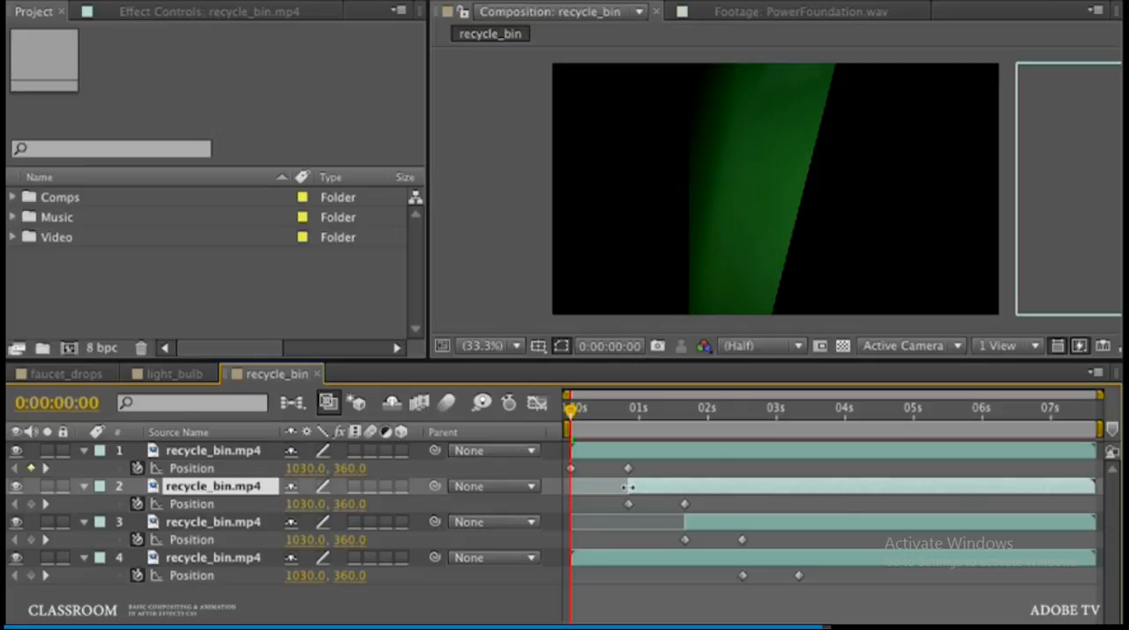
pyautogui.moveTo(627, 486); pyautogui.dragTo(628, 486)
# Step: Trim layer 4's in point to its first Position keyframe at 0:00:02:12
pyautogui.click(214, 558)
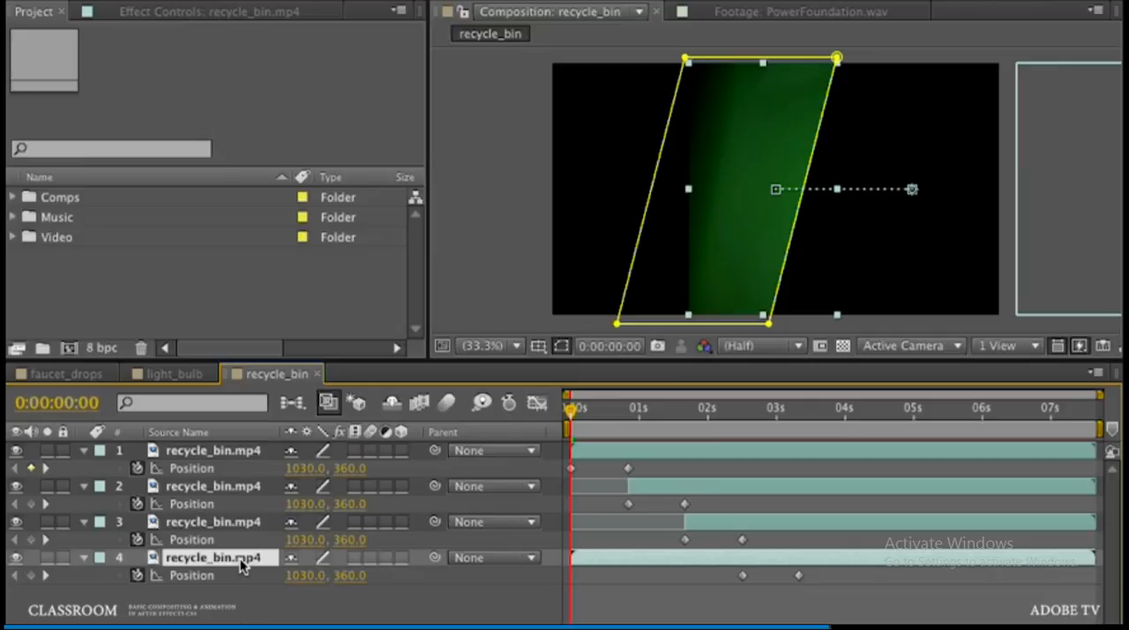
pyautogui.press('k')
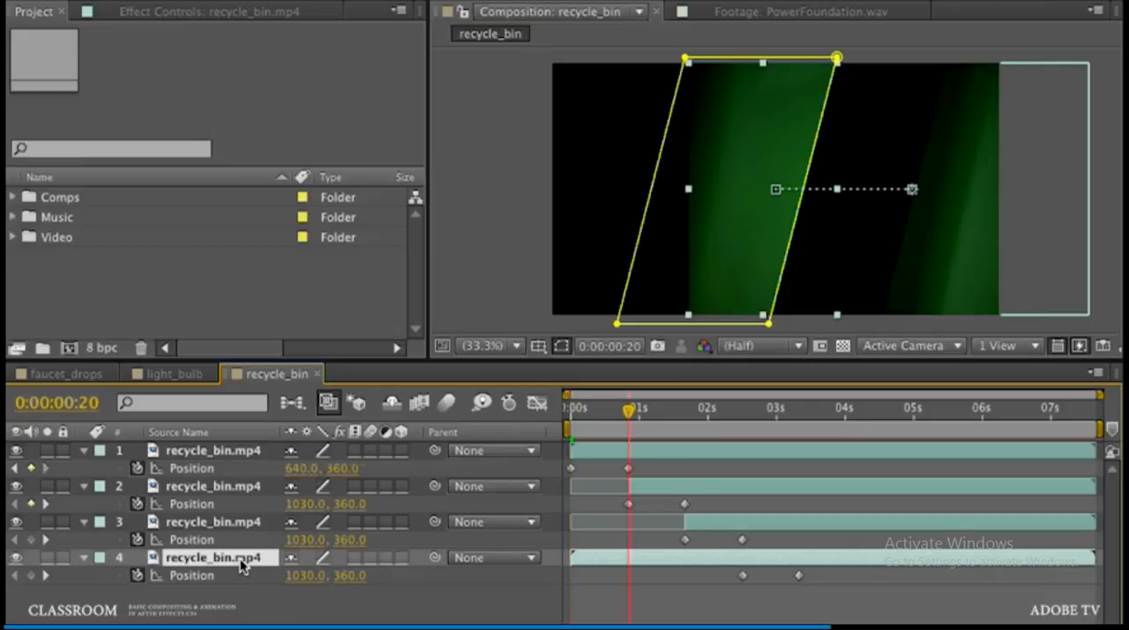
pyautogui.press('k')
pyautogui.press('k')
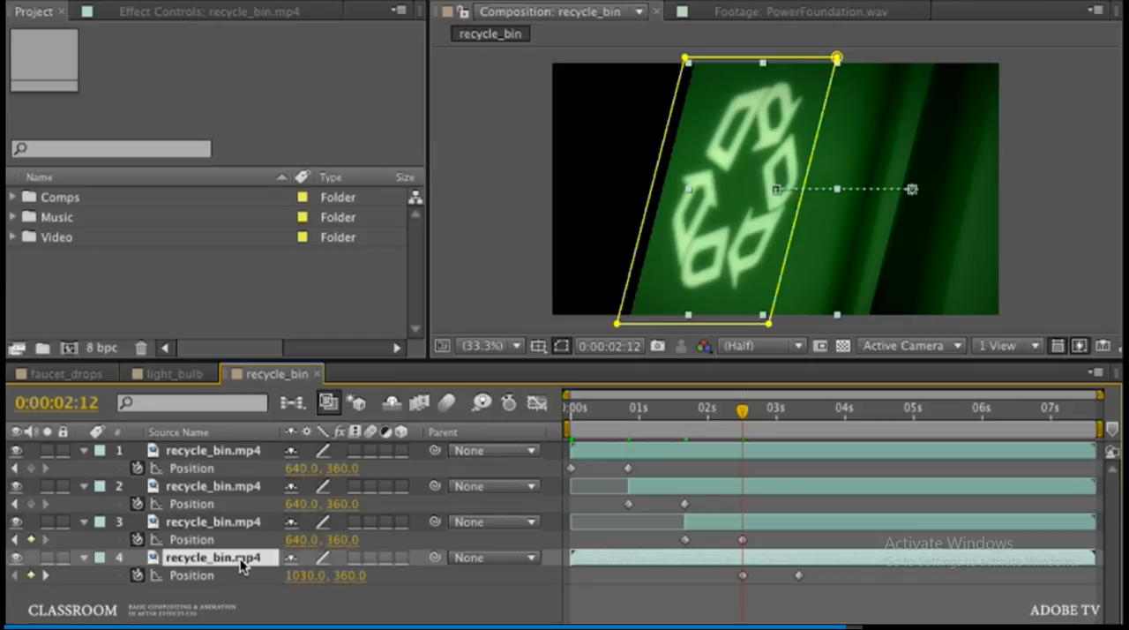
pyautogui.hotkey('alt', '[')
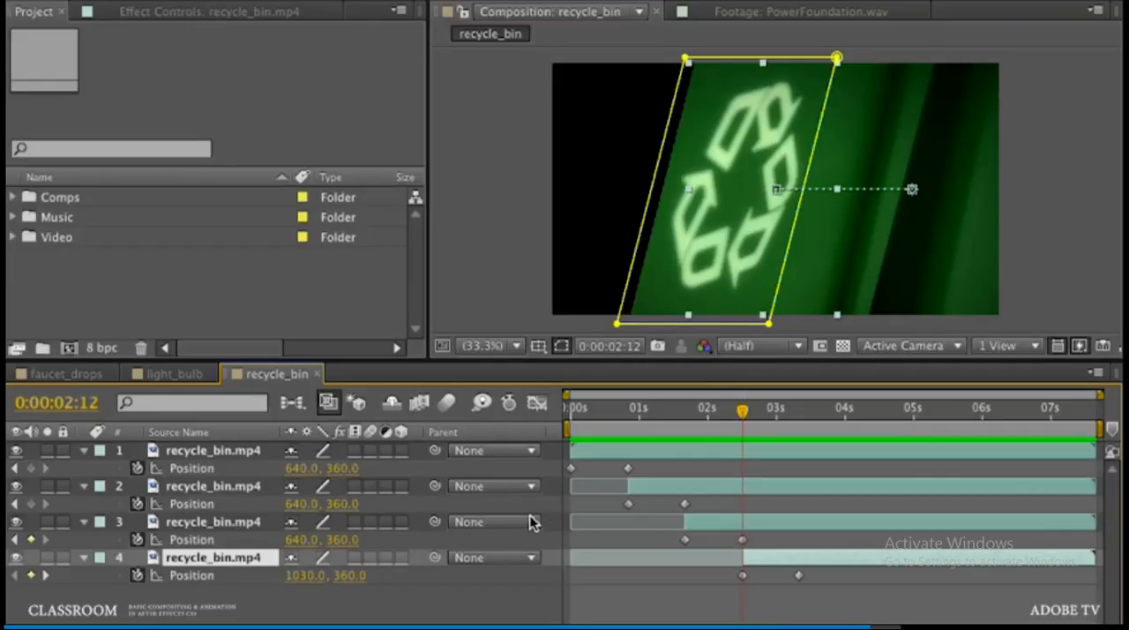
# Step: Apply Easy Ease Out to layer 1's first Position keyframe and Easy Ease In to its second
pyautogui.click(569, 471)
pyautogui.rightClick(570, 471)
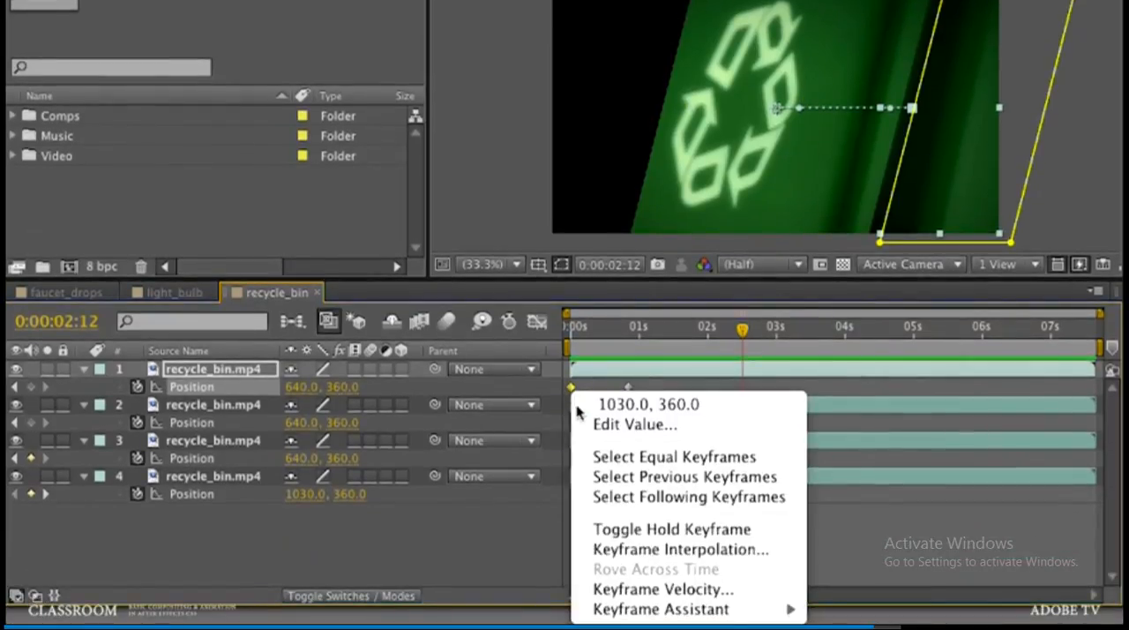
pyautogui.moveTo(628, 610)
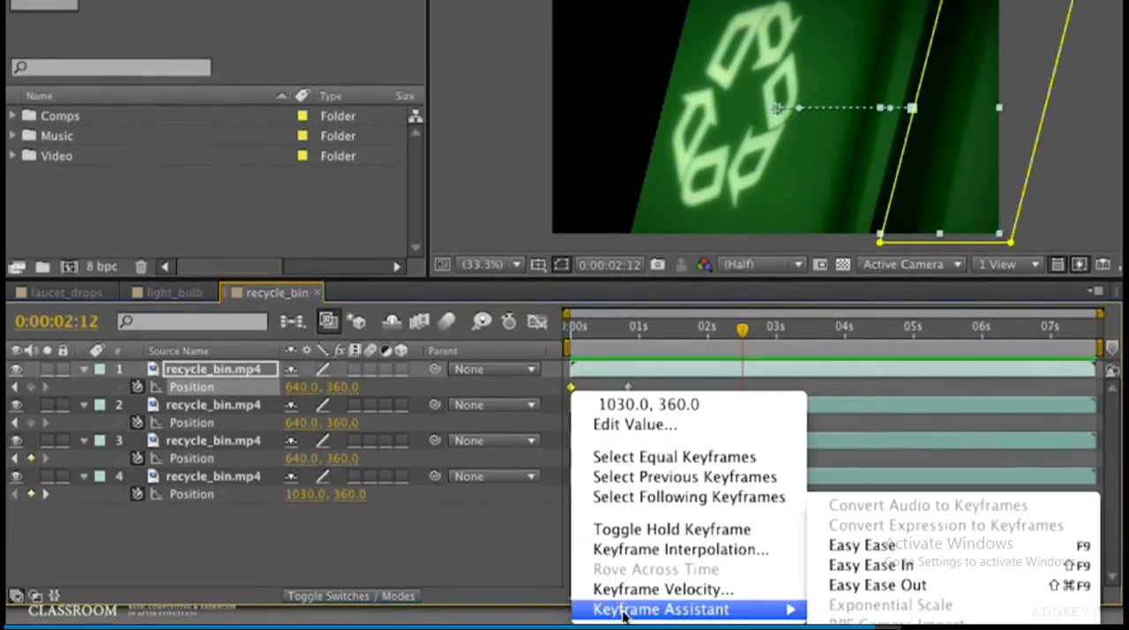
pyautogui.click(871, 585)
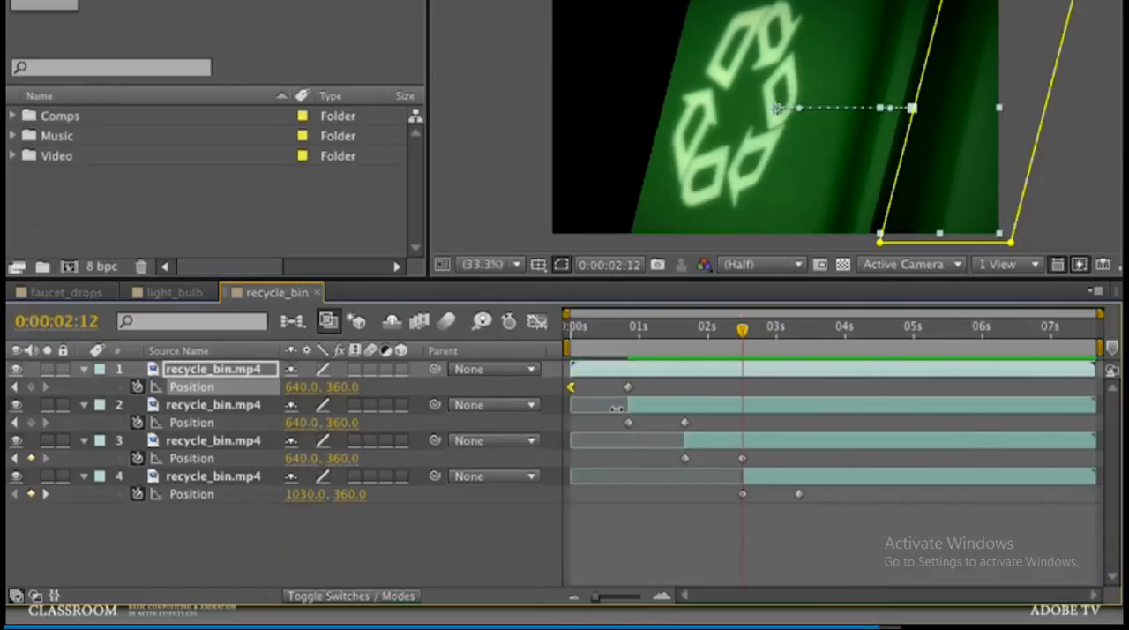
pyautogui.rightClick(628, 387)
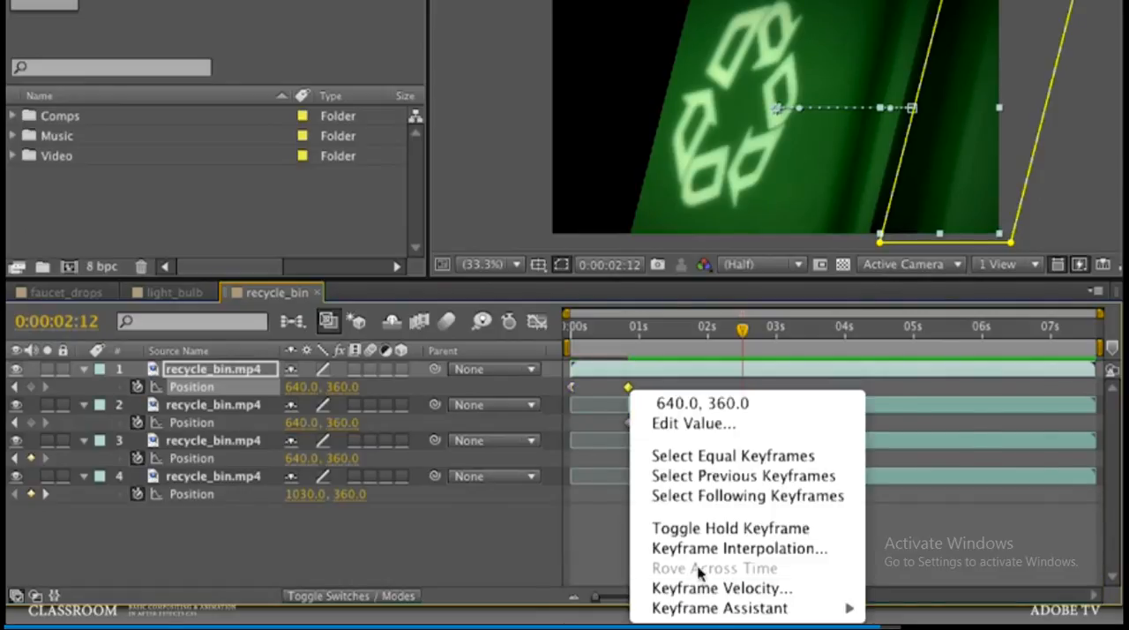
pyautogui.moveTo(718, 608)
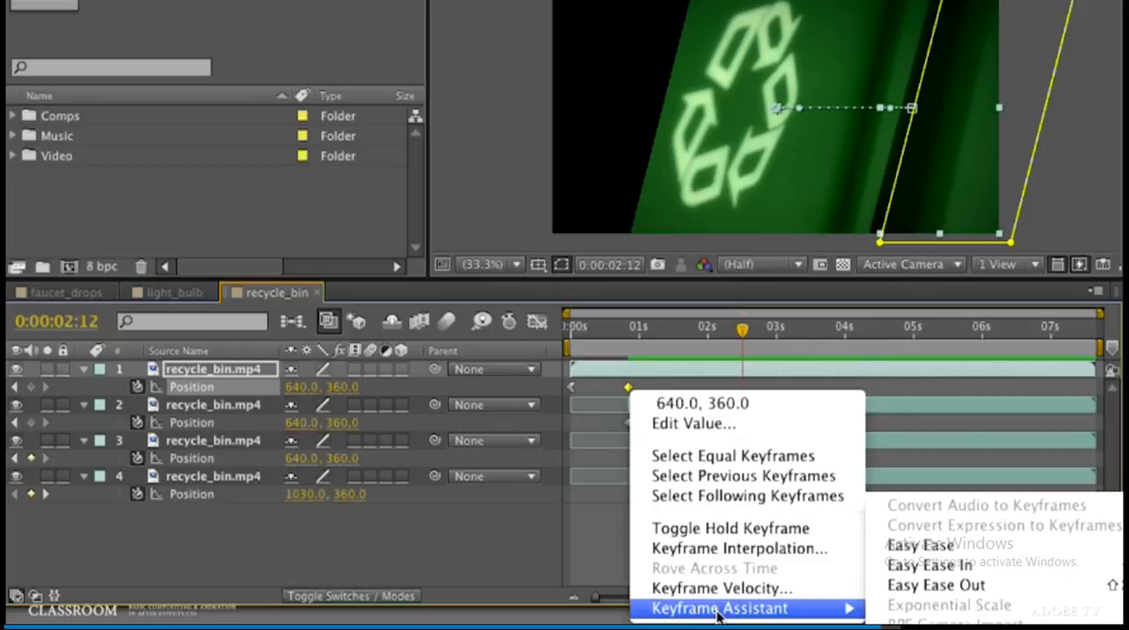
pyautogui.click(922, 564)
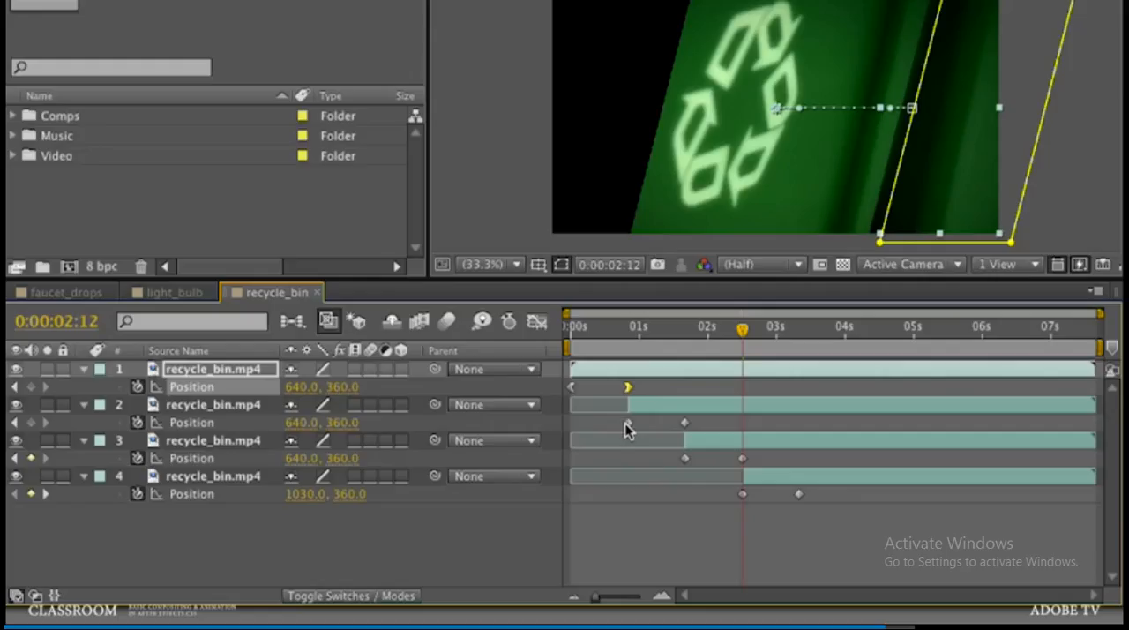
# Step: Apply Easy Ease Out to the first Position keyframes of layers 2, 3 and 4 together
pyautogui.click(628, 422)
pyautogui.keyDown('shift'); pyautogui.click(685, 457); pyautogui.keyUp('shift')
pyautogui.keyDown('shift'); pyautogui.click(742, 494); pyautogui.keyUp('shift')
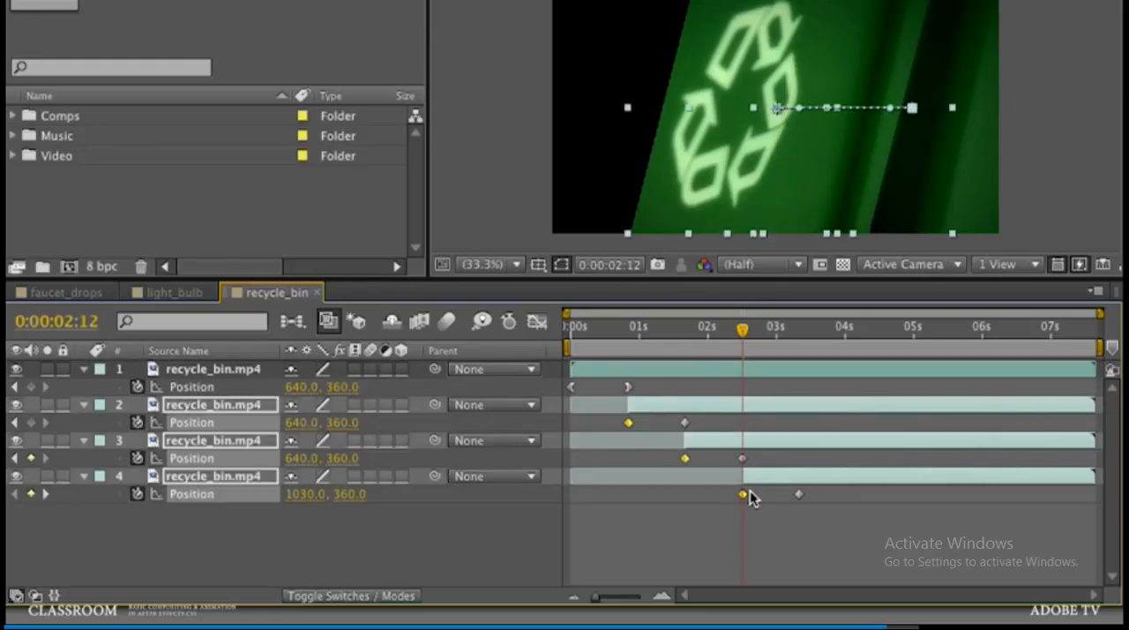
pyautogui.rightClick(741, 495)
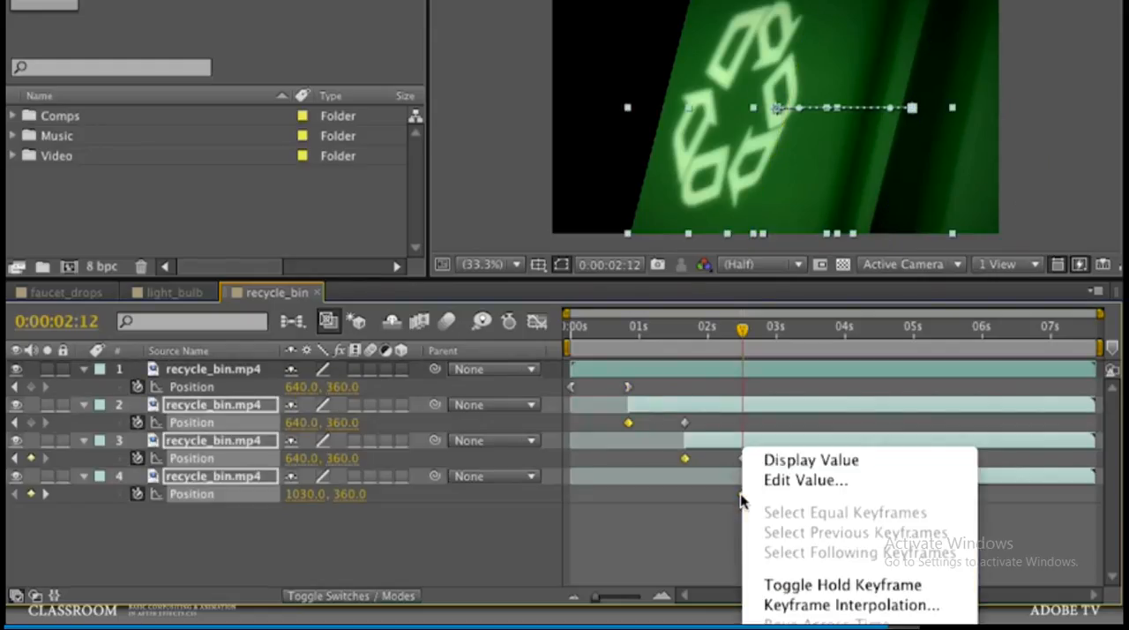
pyautogui.click(1042, 585)
# Step: Apply Easy Ease In to the final Position keyframes of layers 2, 3 and 4, then preview the animation
pyautogui.click(684, 422)
pyautogui.keyDown('shift'); pyautogui.click(741, 458); pyautogui.keyUp('shift')
pyautogui.keyDown('shift'); pyautogui.click(798, 493); pyautogui.keyUp('shift')
pyautogui.rightClick(798, 494)
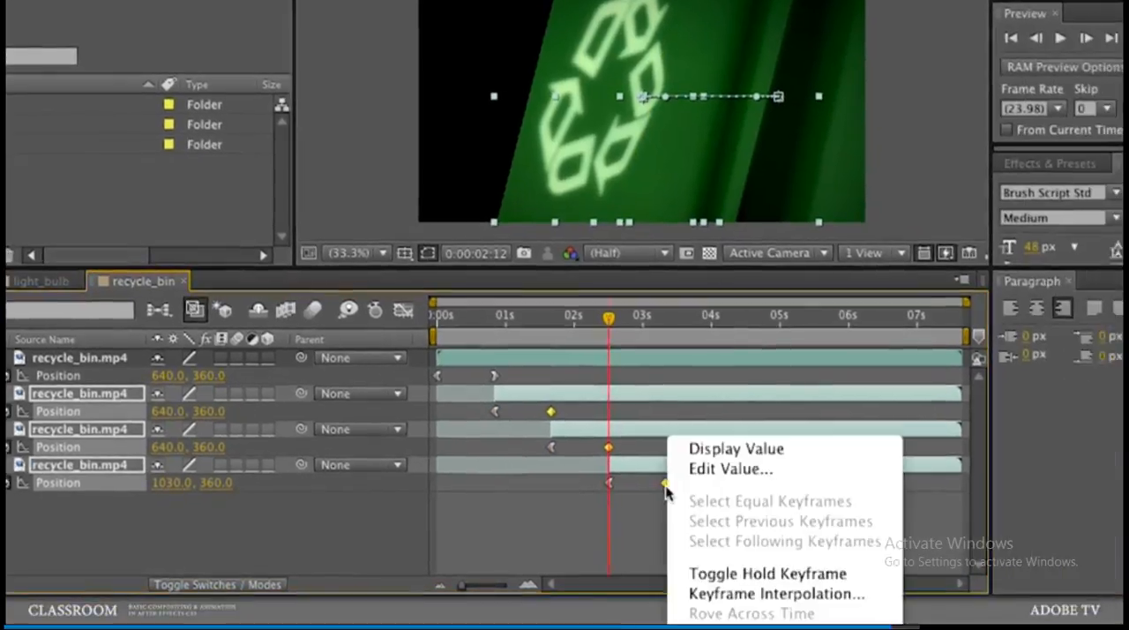
pyautogui.click(940, 556)
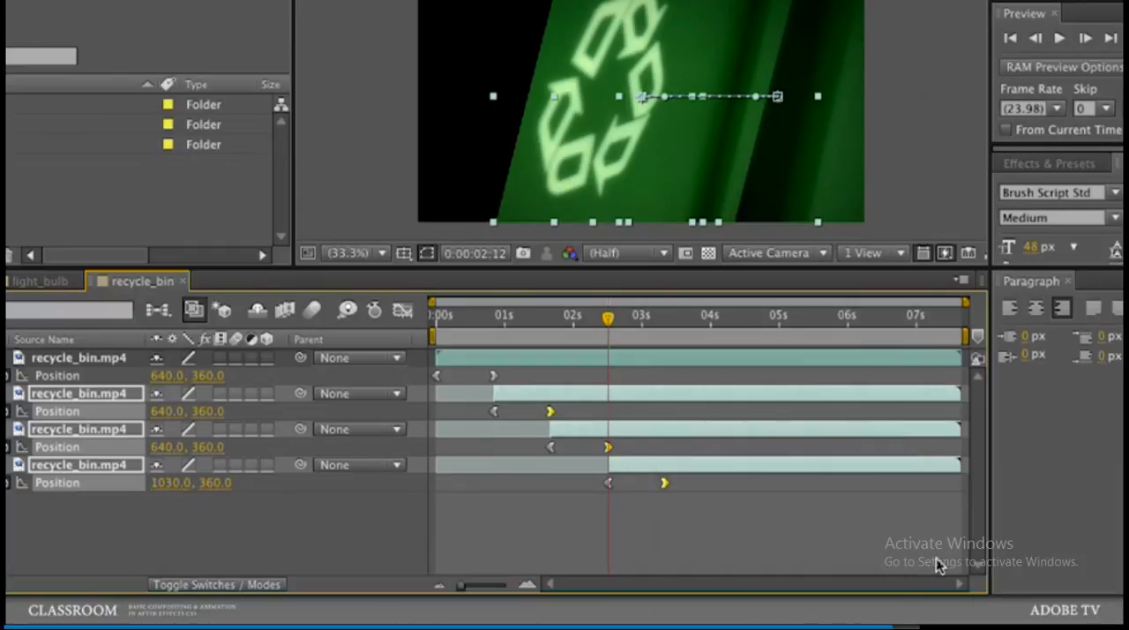
pyautogui.click(751, 551)
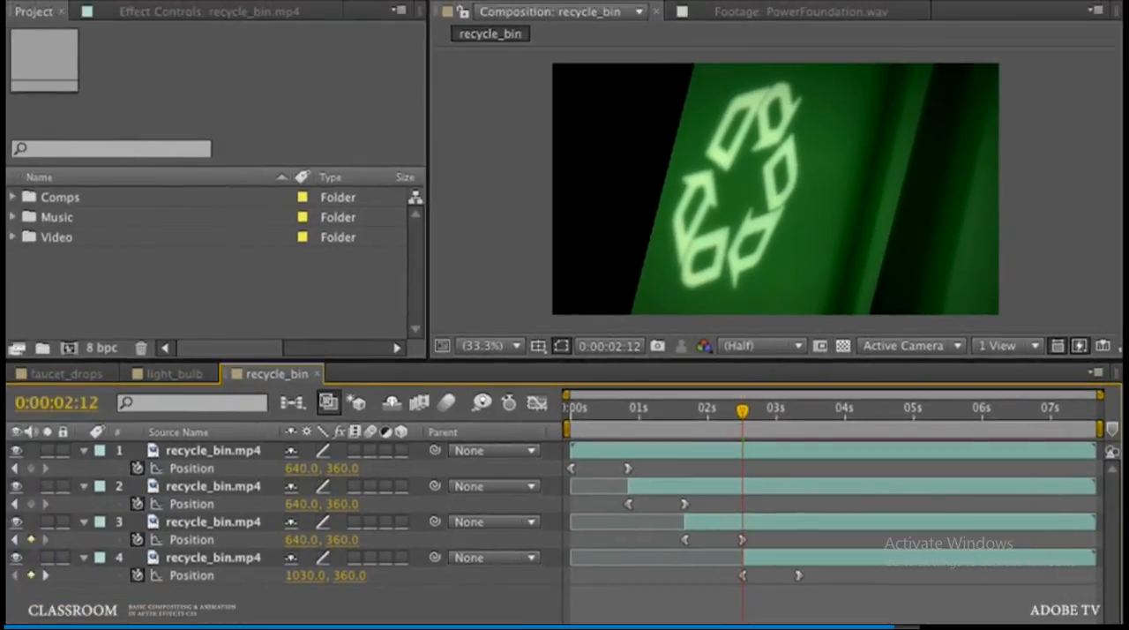
pyautogui.press('KP_0')
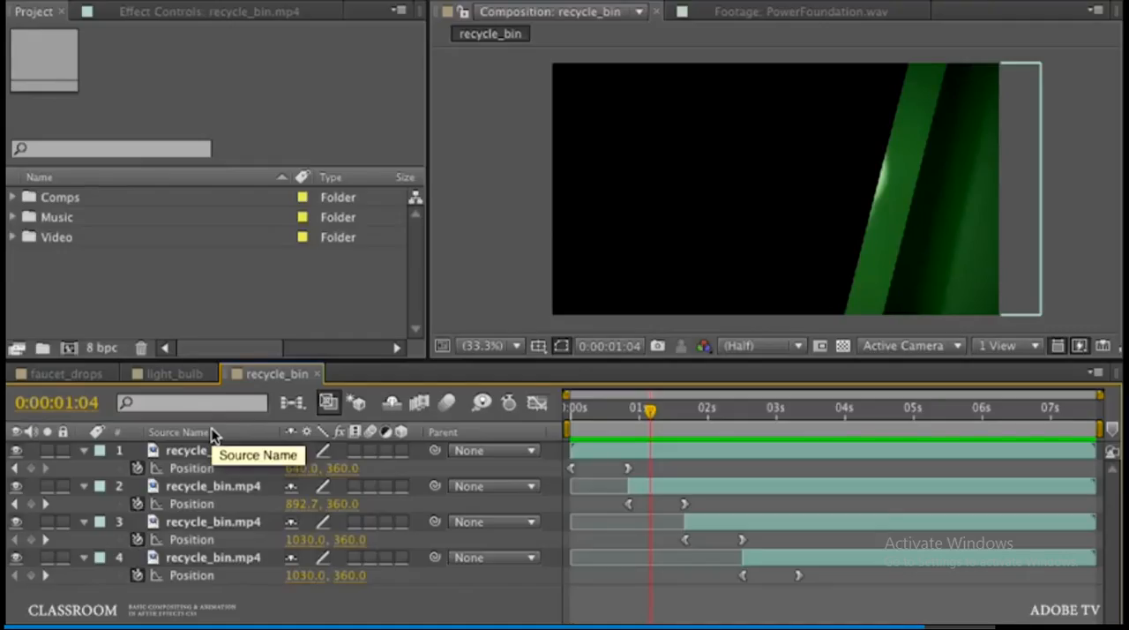
# Step: Copy the "a film about energy" text layer from light_bulb into recycle_bin and remove all its Position keyframes
pyautogui.click(179, 378)
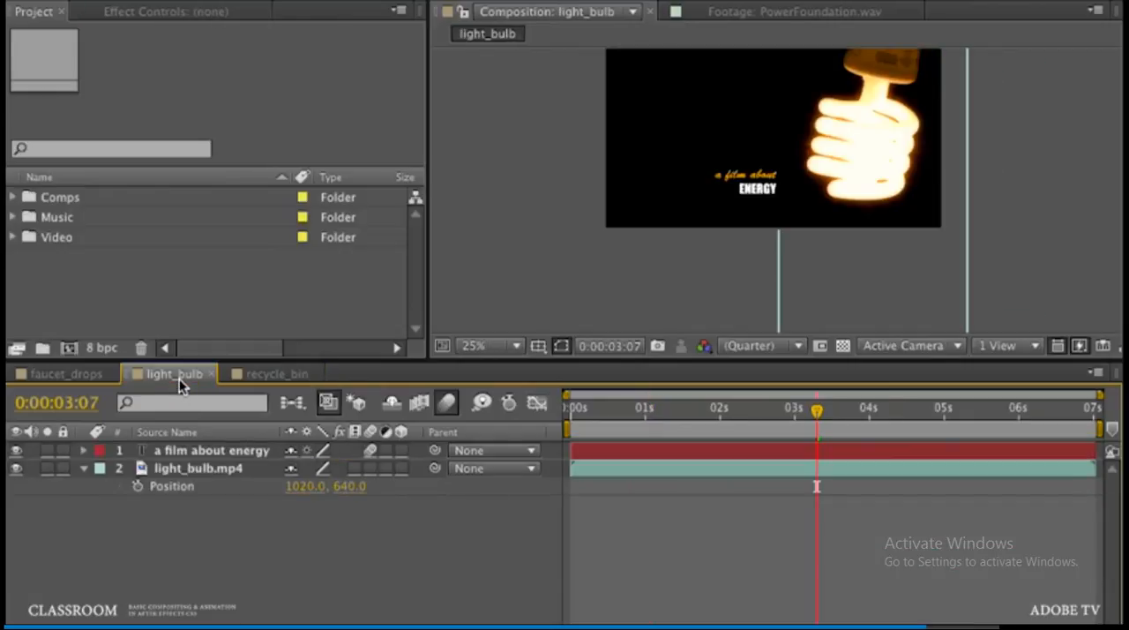
pyautogui.click(202, 453)
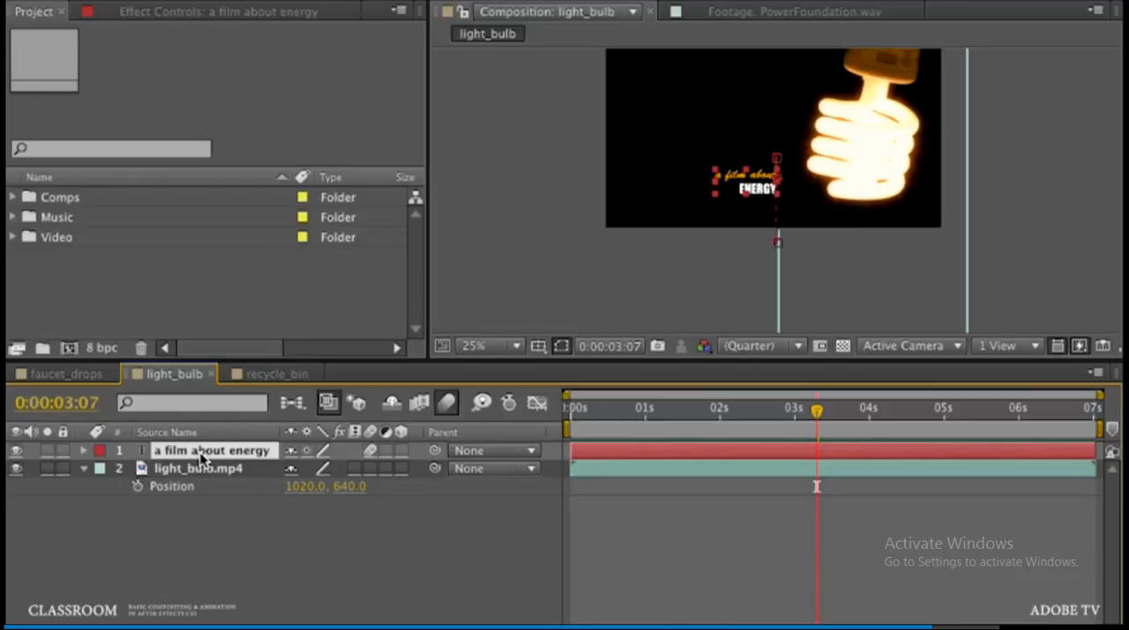
pyautogui.click(276, 375)
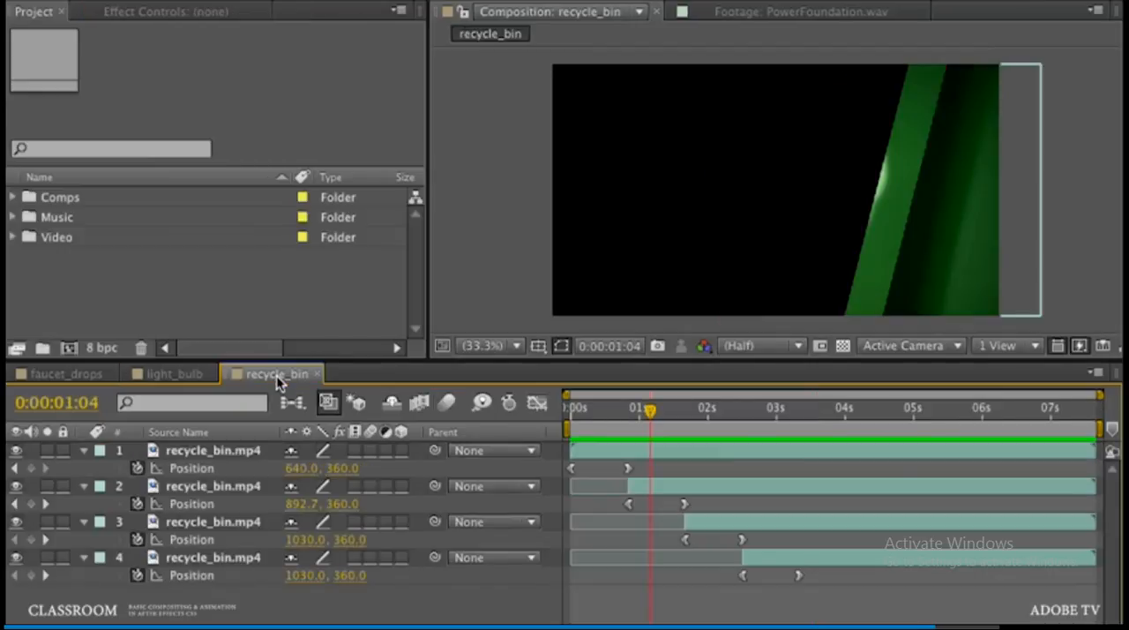
pyautogui.hotkey('ctrl', 'v')
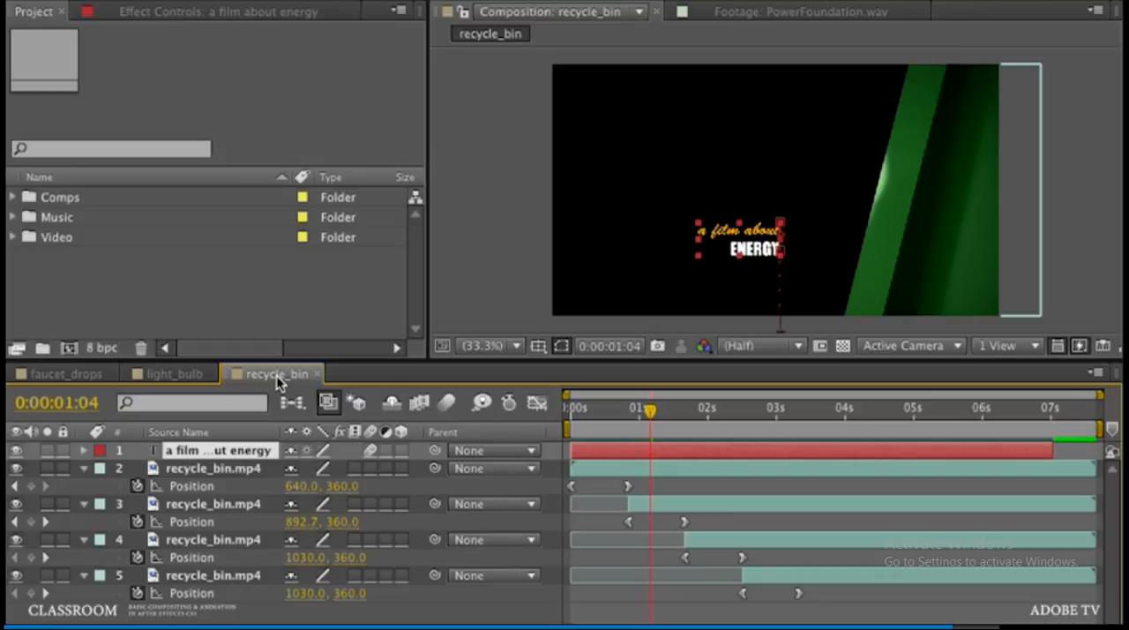
pyautogui.press('p')
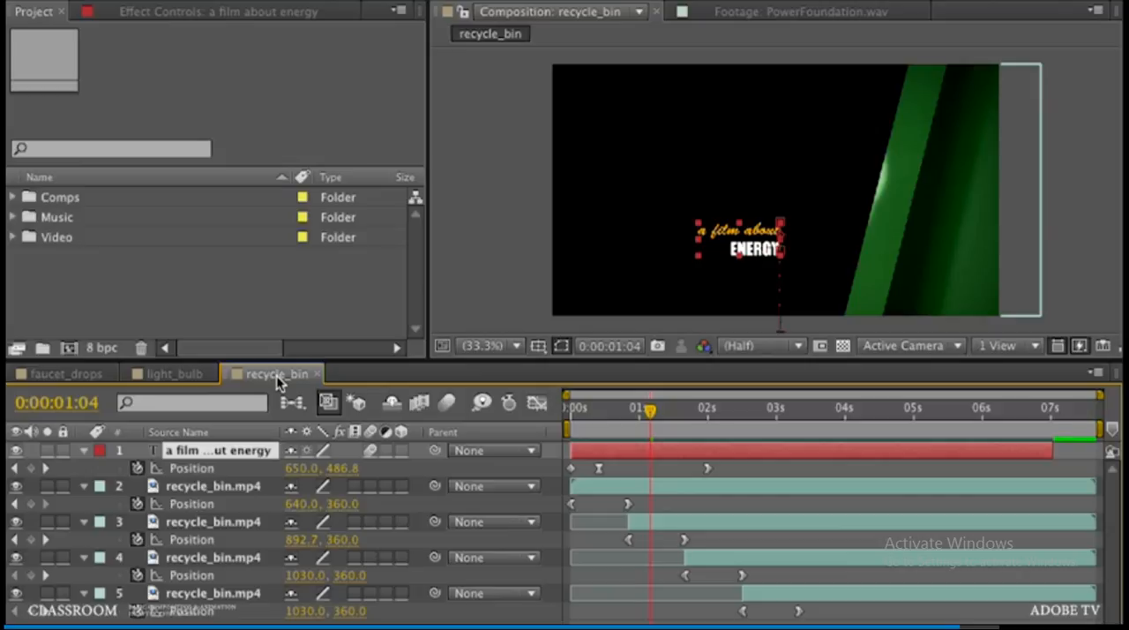
pyautogui.click(137, 469)
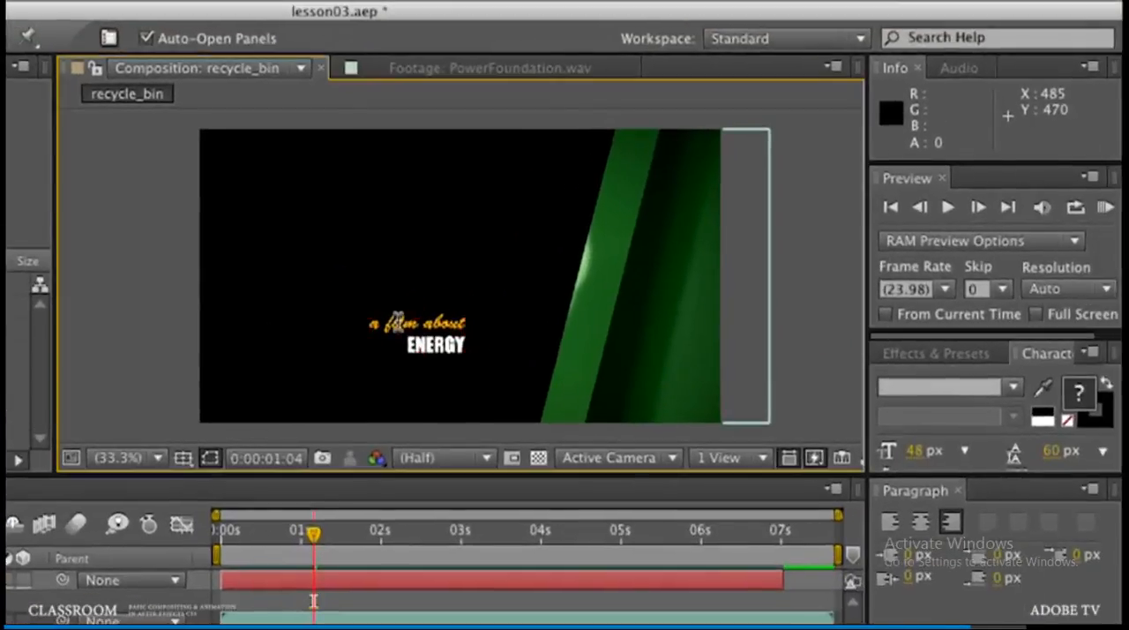
# Step: Replace the title's first line with "directed by" in the recycle_bin composition
pyautogui.doubleClick(667, 238)
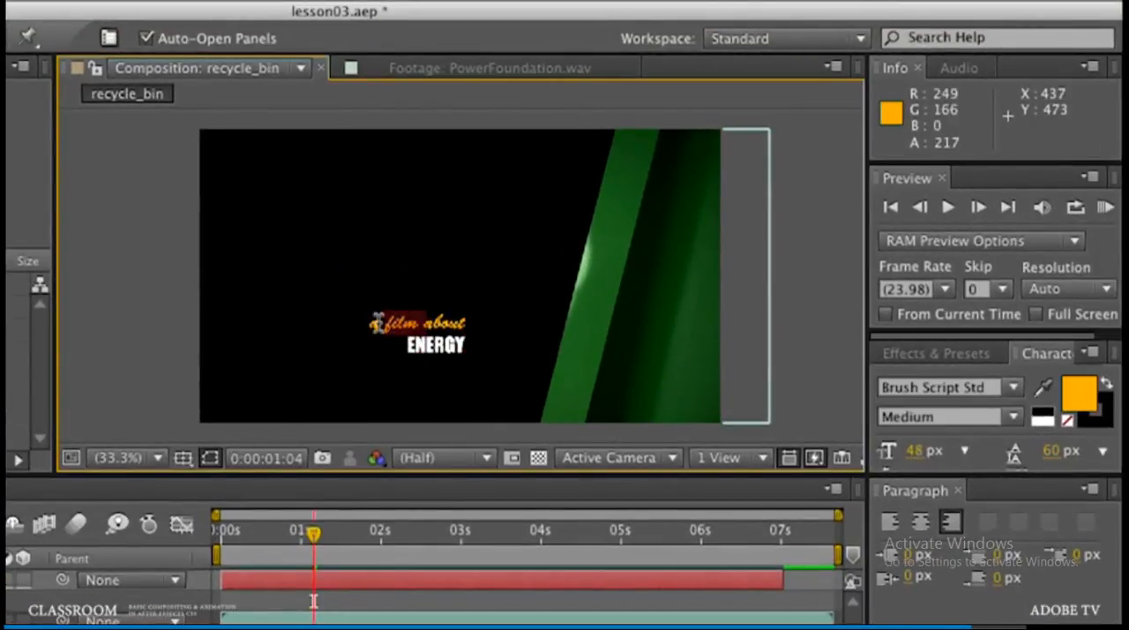
pyautogui.moveTo(377, 323); pyautogui.dragTo(474, 324)
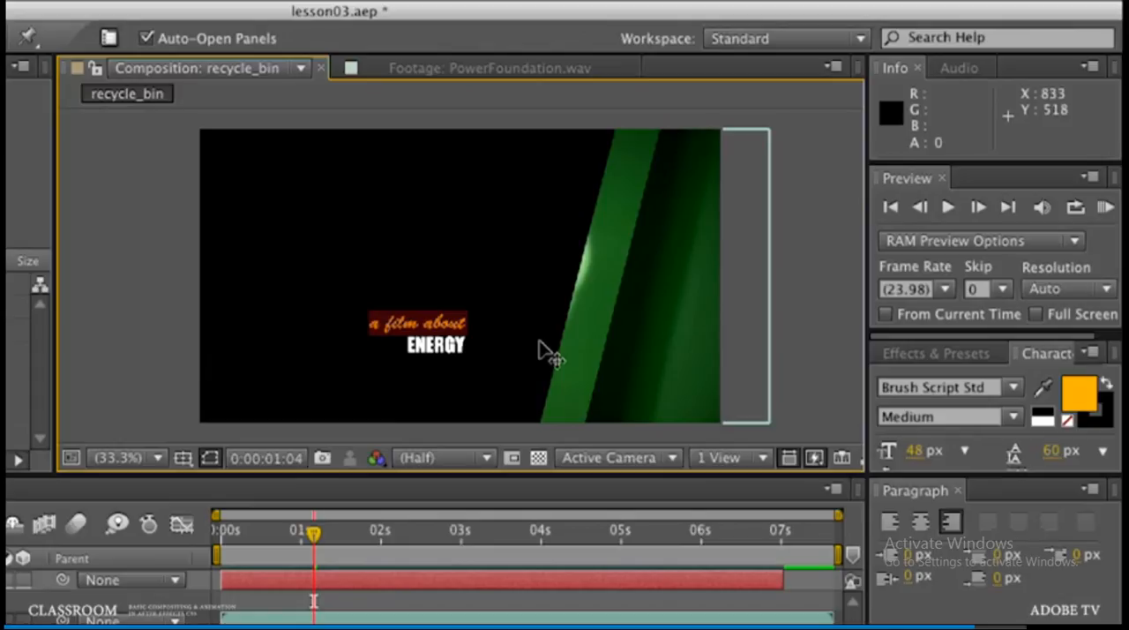
pyautogui.write('directed by')
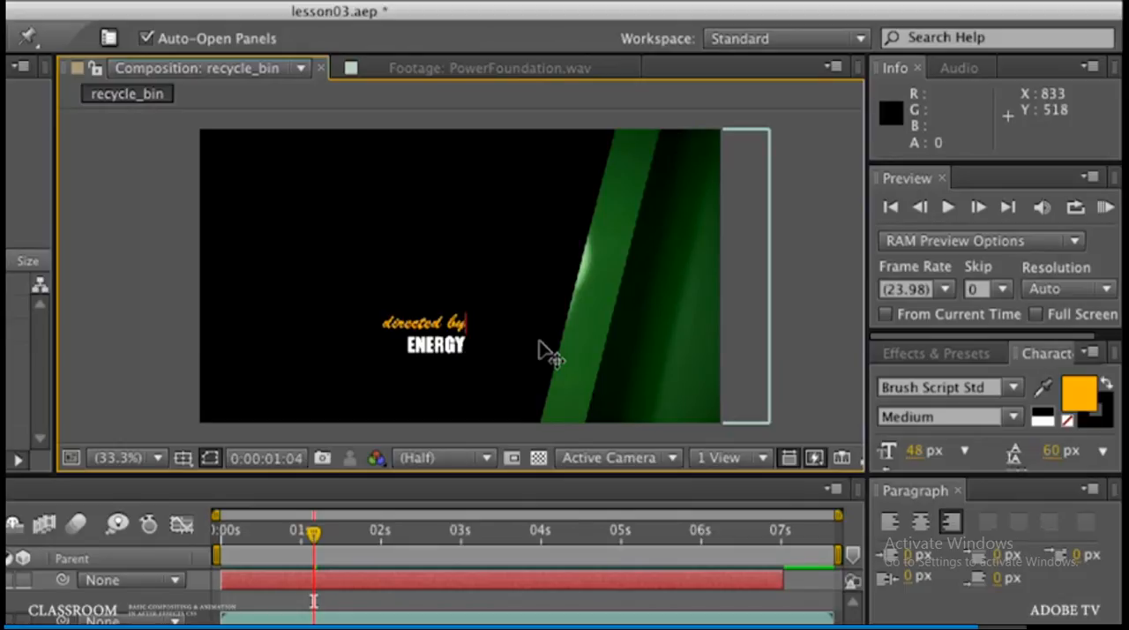
# Step: Replace "ENERGY" with the director's first and last name in capitals on two separate lines, and finish editing the text
pyautogui.press('Down')
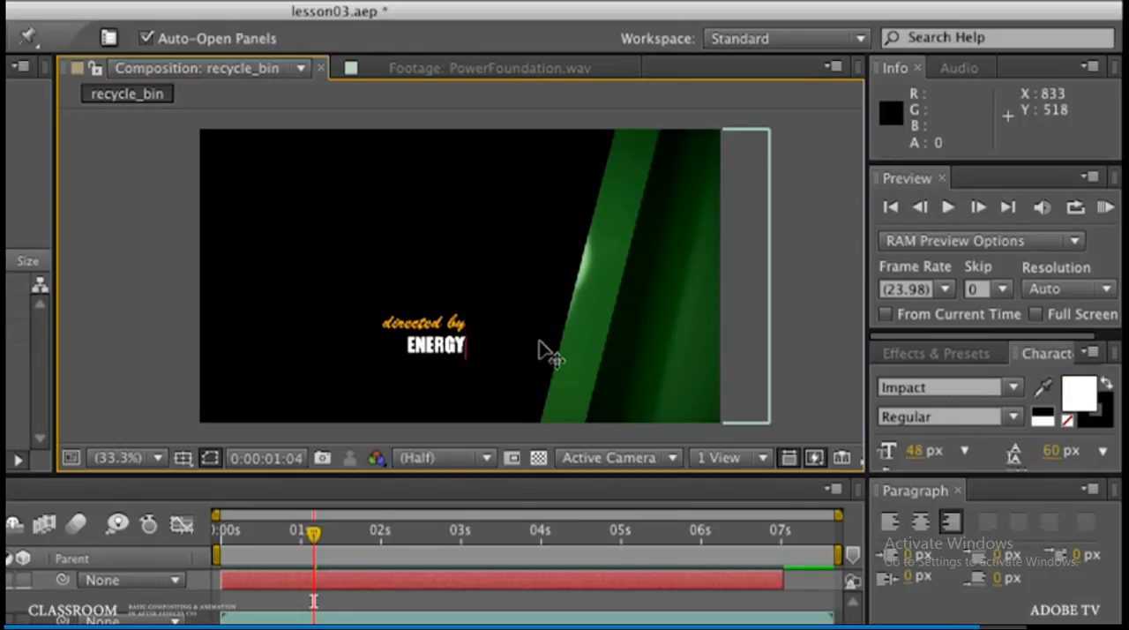
pyautogui.press('BackSpace')
pyautogui.press('BackSpace')
pyautogui.press('BackSpace')
pyautogui.press('BackSpace')
pyautogui.press('BackSpace')
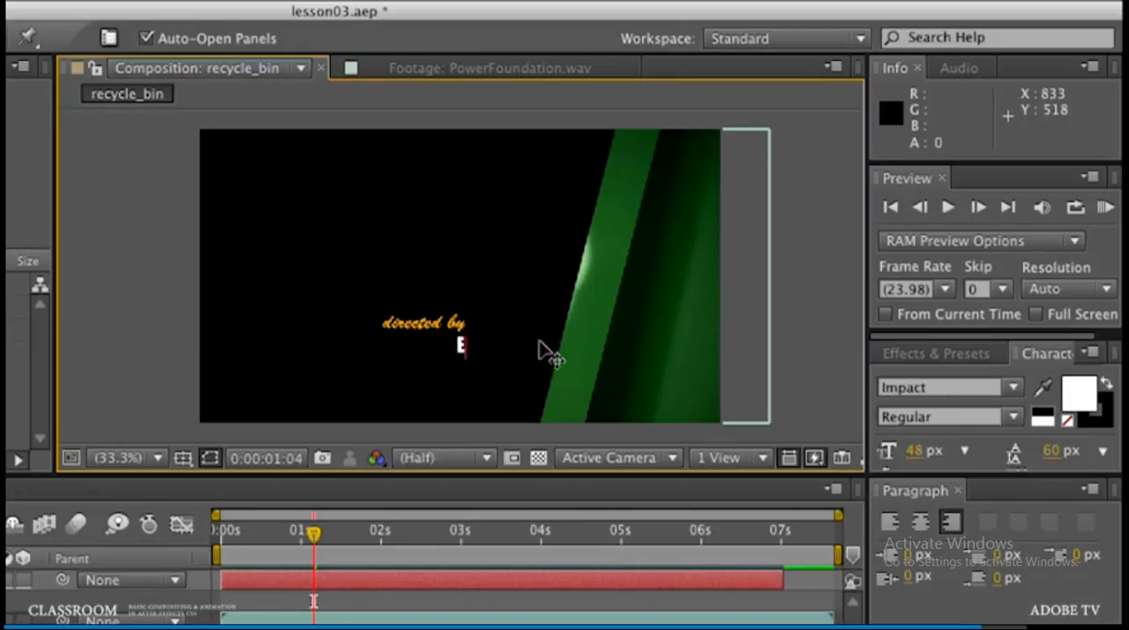
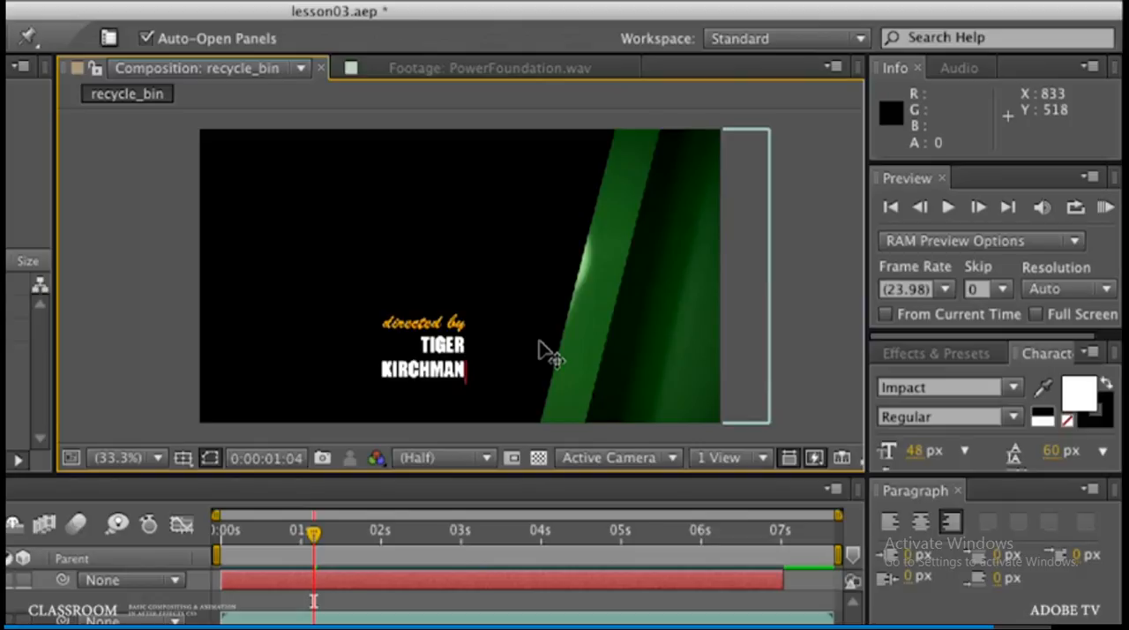
pyautogui.press('Escape')
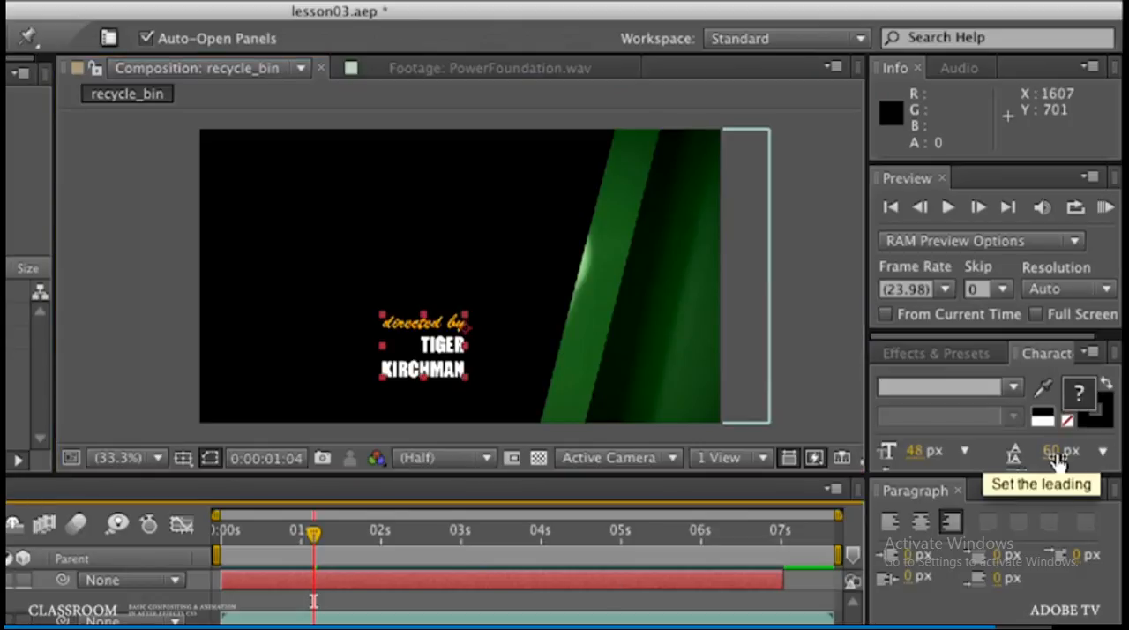
# Step: Tighten the title's leading to 46 px and pad the ends of the two name lines with a space to shift them left
pyautogui.moveTo(1058, 461); pyautogui.dragTo(1046, 467)
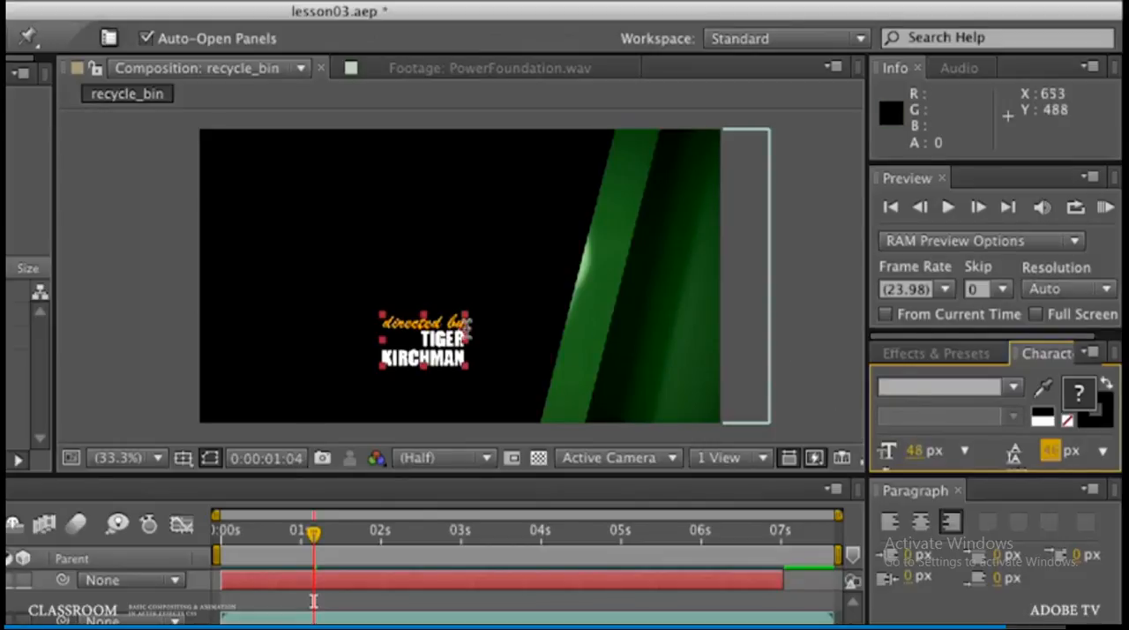
pyautogui.click(460, 342)
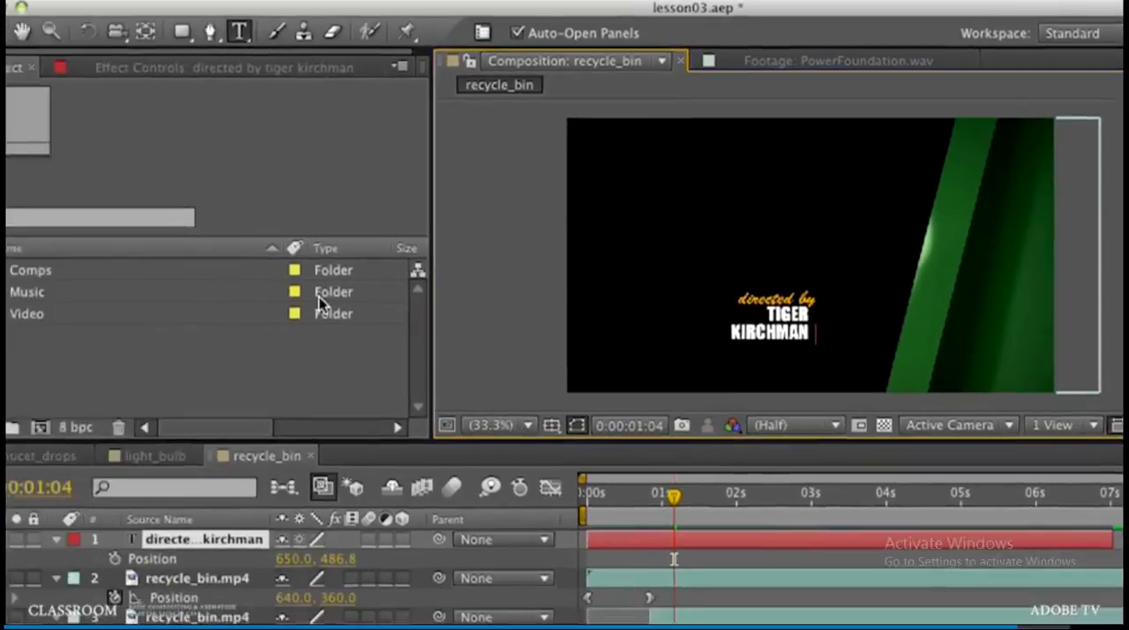
pyautogui.click(33, 32)
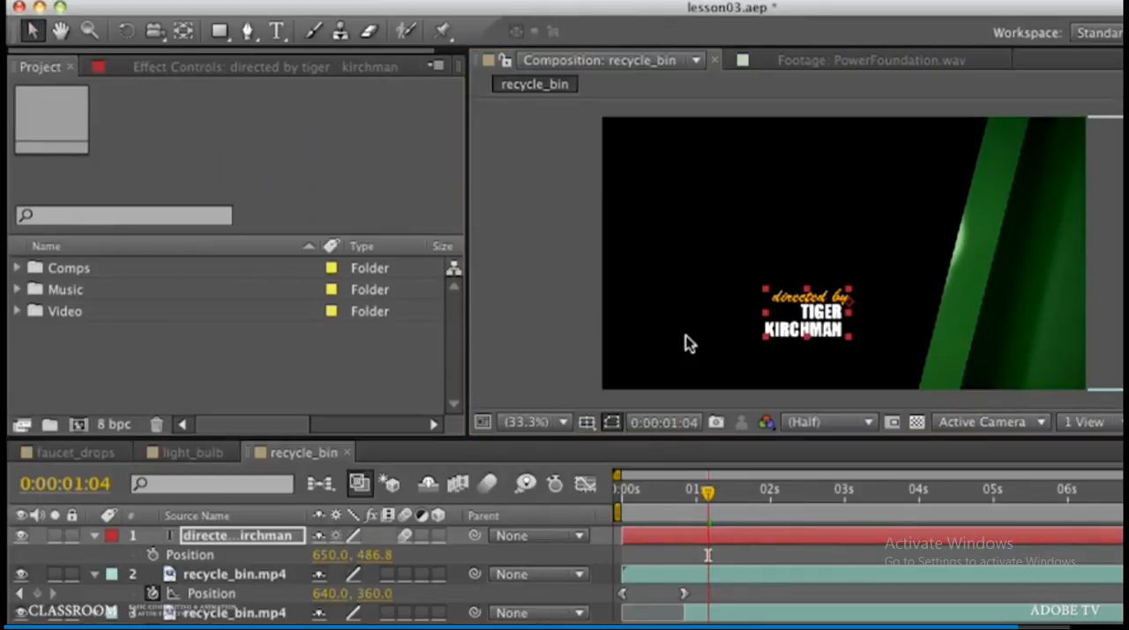
# Step: Move the title over the green strip, then start its Position keyframes at 0:00:00:00 with it above the frame at about 1109, -107
pyautogui.moveTo(812, 330); pyautogui.dragTo(1011, 290)
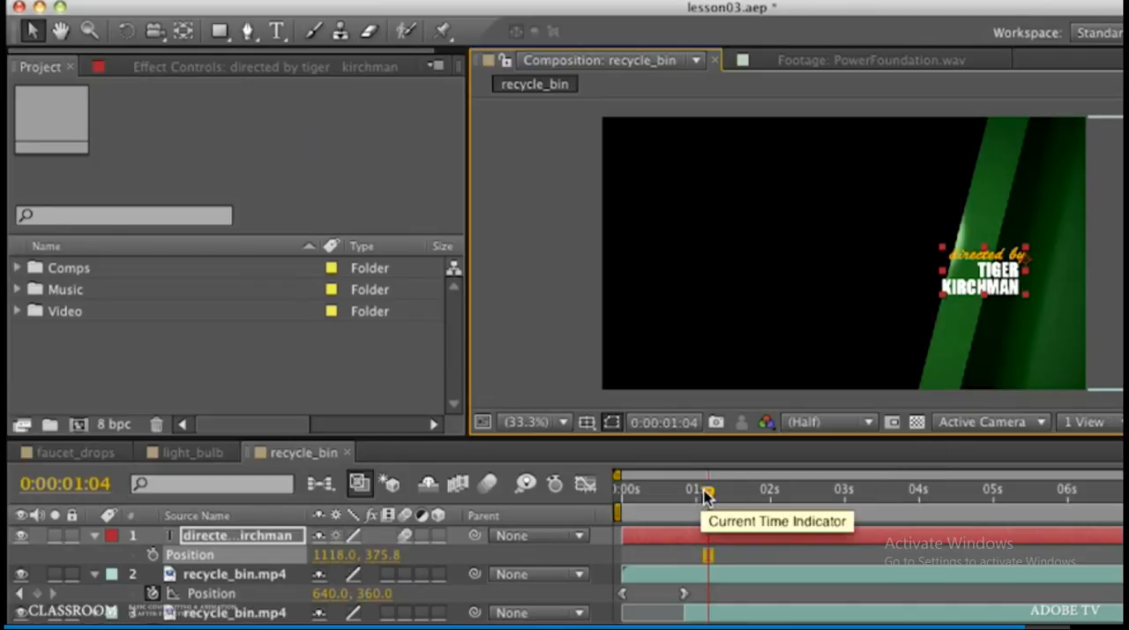
pyautogui.moveTo(703, 493); pyautogui.dragTo(607, 501)
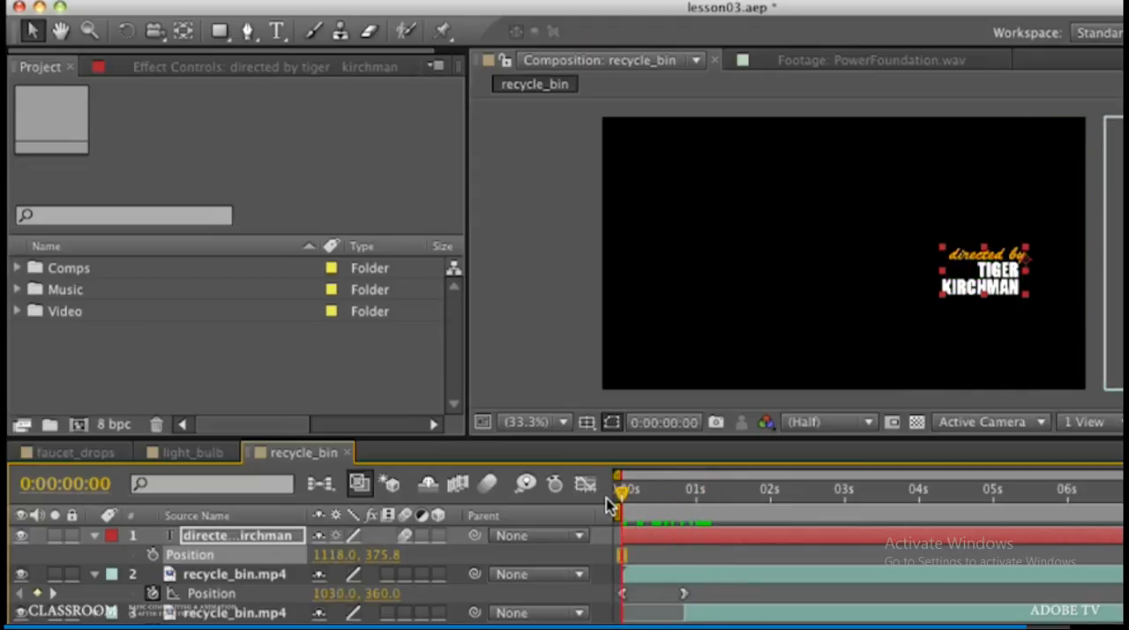
pyautogui.click(151, 555)
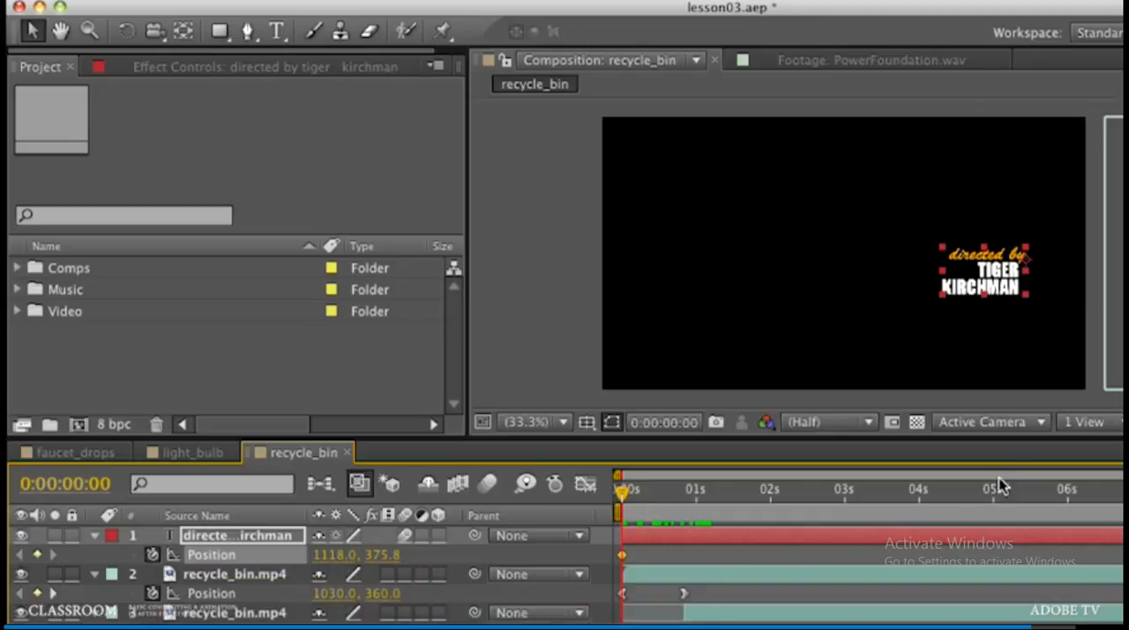
pyautogui.moveTo(1006, 295); pyautogui.dragTo(1000, 107)
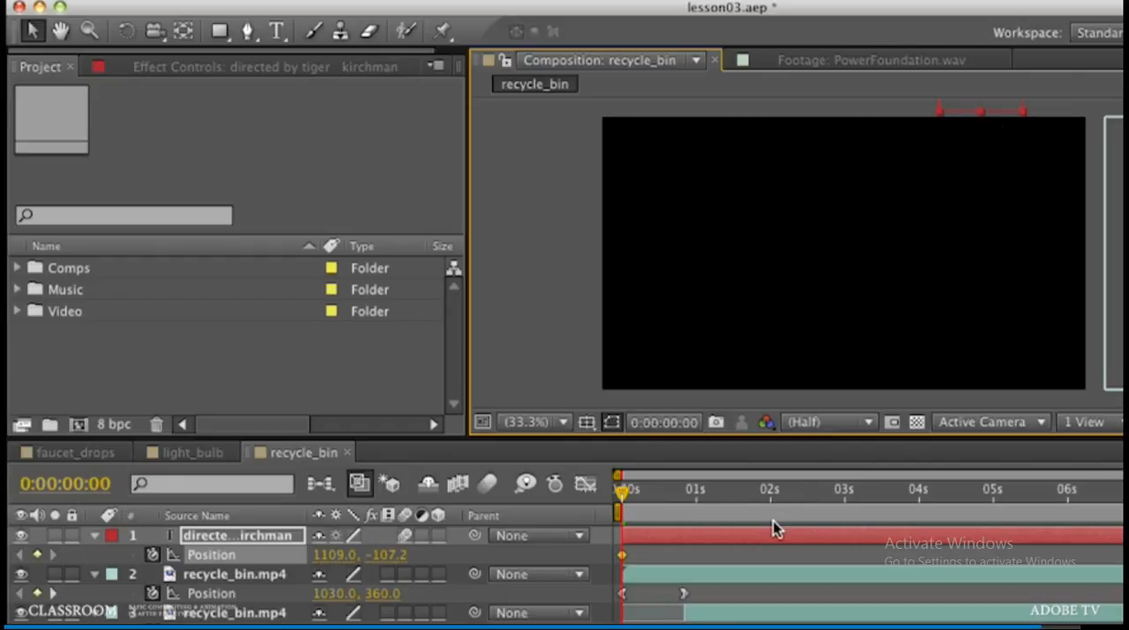
# Step: Add Position keyframes bringing the title down to about 1109, 238 at 0:00:00:10 and 1109, 451 at 0:00:02:02, and scrub through the motion
pyautogui.press('space')
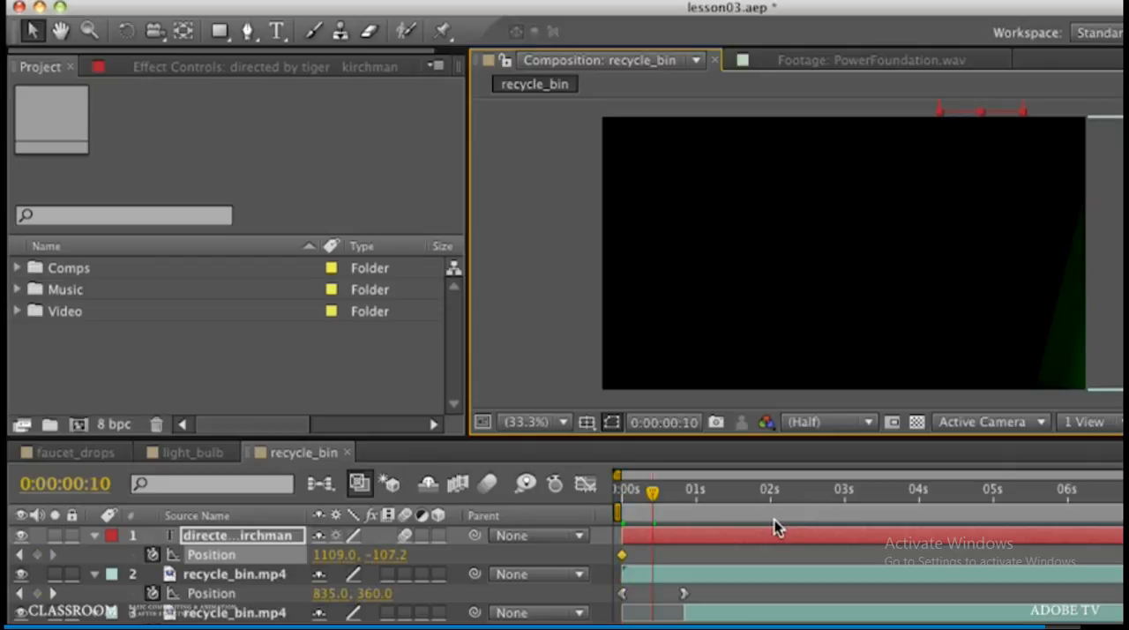
pyautogui.click(36, 554)
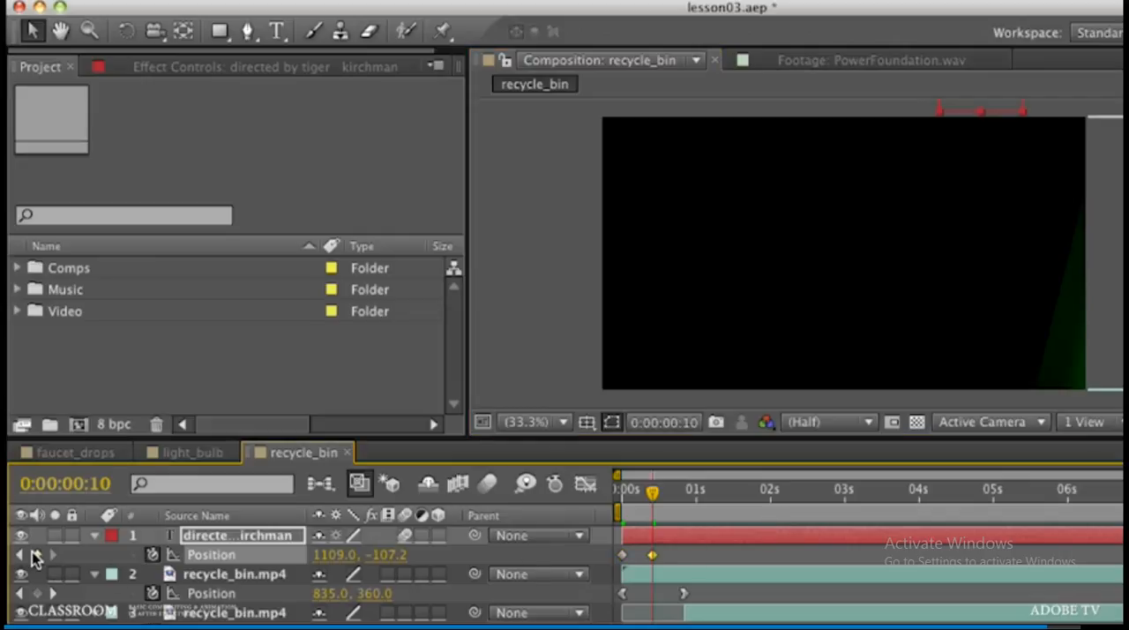
pyautogui.moveTo(997, 104); pyautogui.dragTo(1016, 243)
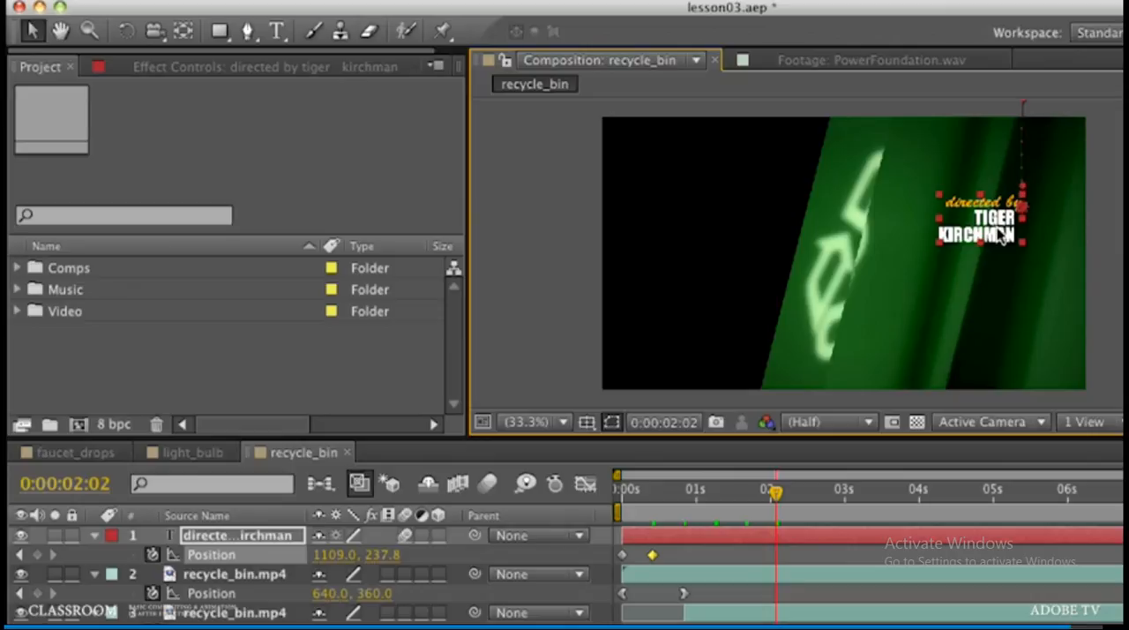
pyautogui.moveTo(1000, 238); pyautogui.dragTo(999, 316)
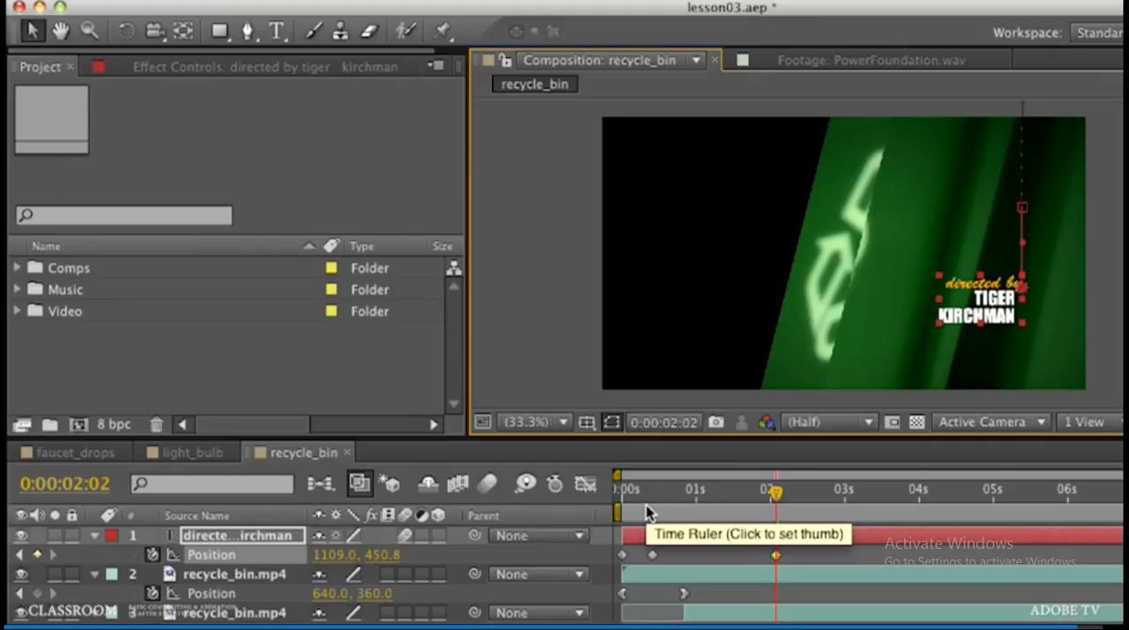
pyautogui.moveTo(627, 509); pyautogui.dragTo(766, 521)
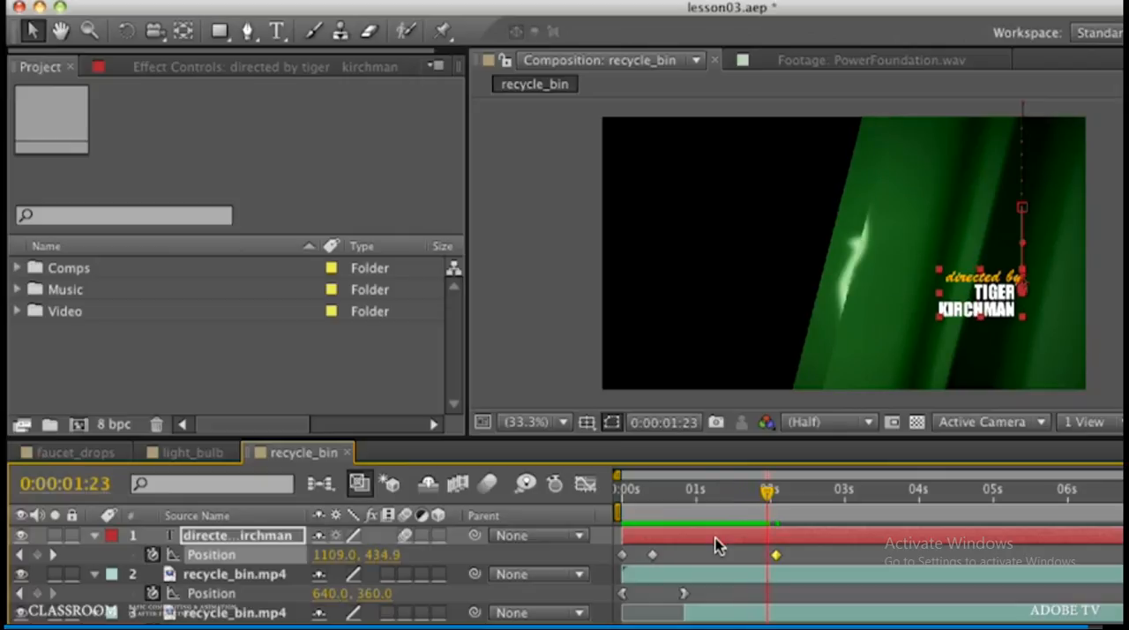
# Step: Shift the title layer in time so it starts at layer 2's second Position keyframe, and scrub through the result
pyautogui.moveTo(684, 536); pyautogui.dragTo(744, 539)
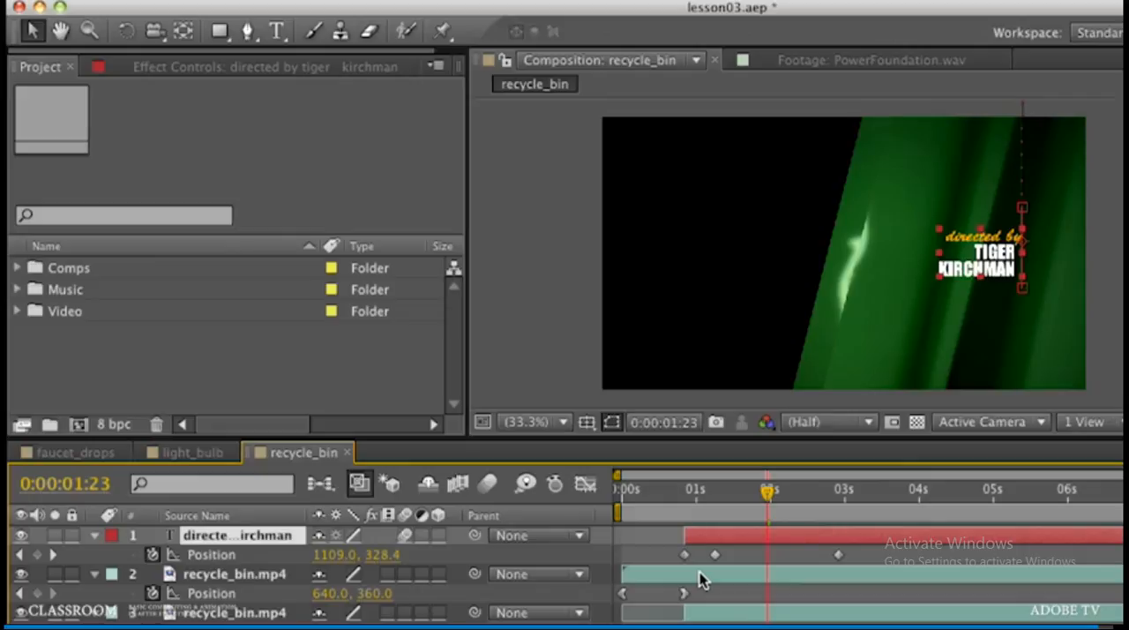
pyautogui.moveTo(669, 510); pyautogui.dragTo(860, 513)
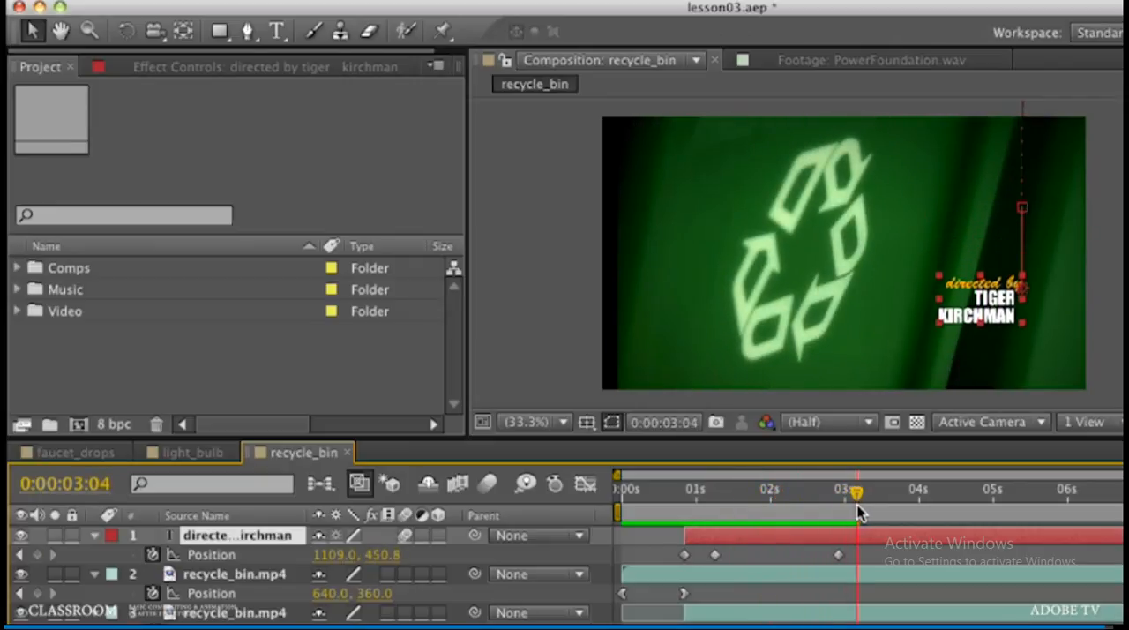